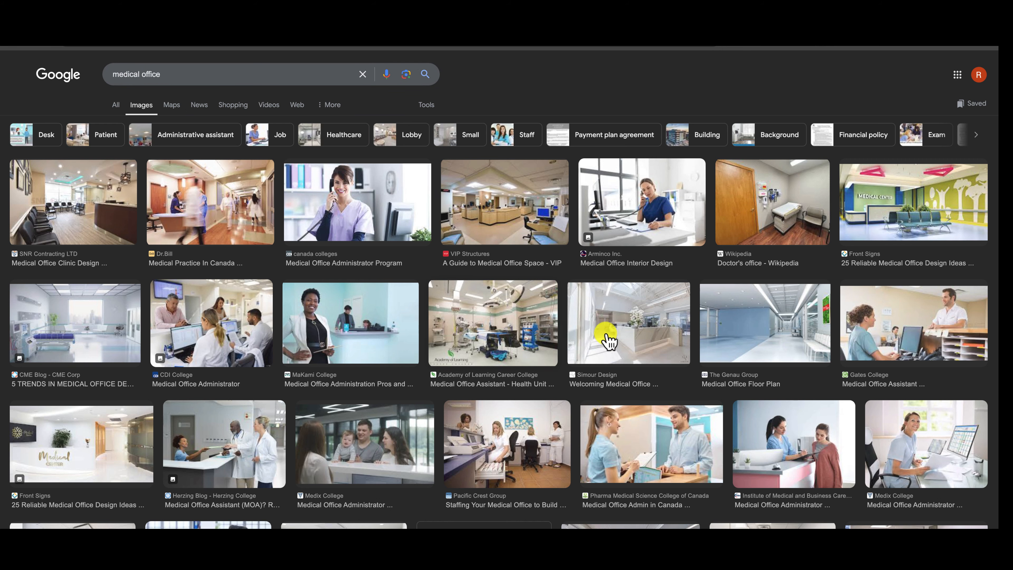
# Step: Open the "5 TRENDS IN MEDICAL OFFICE DESIGN" image result and capture a screenshot of the hospital room picture
pyautogui.click(121, 322)
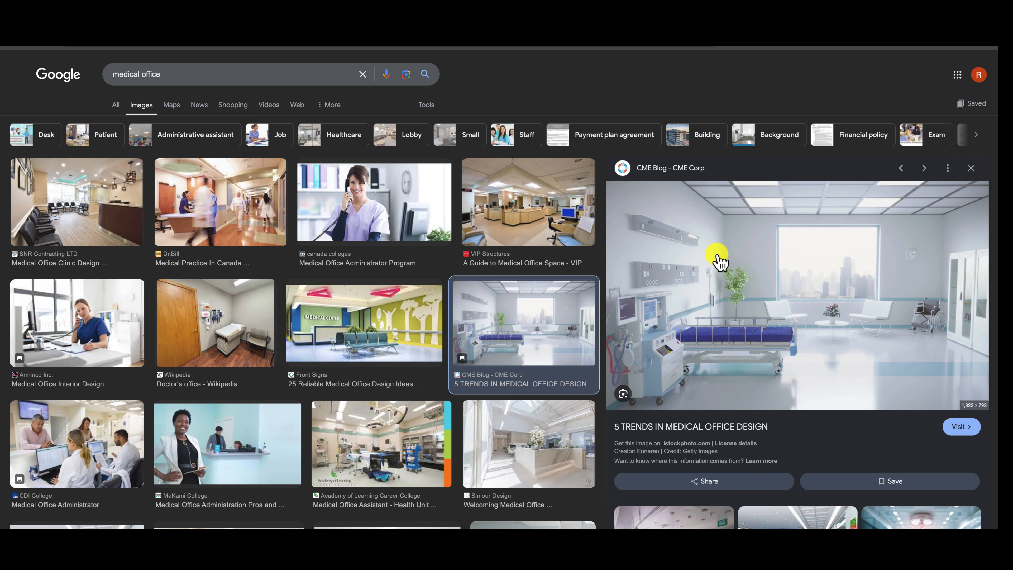
pyautogui.moveTo(613, 184); pyautogui.dragTo(987, 399)
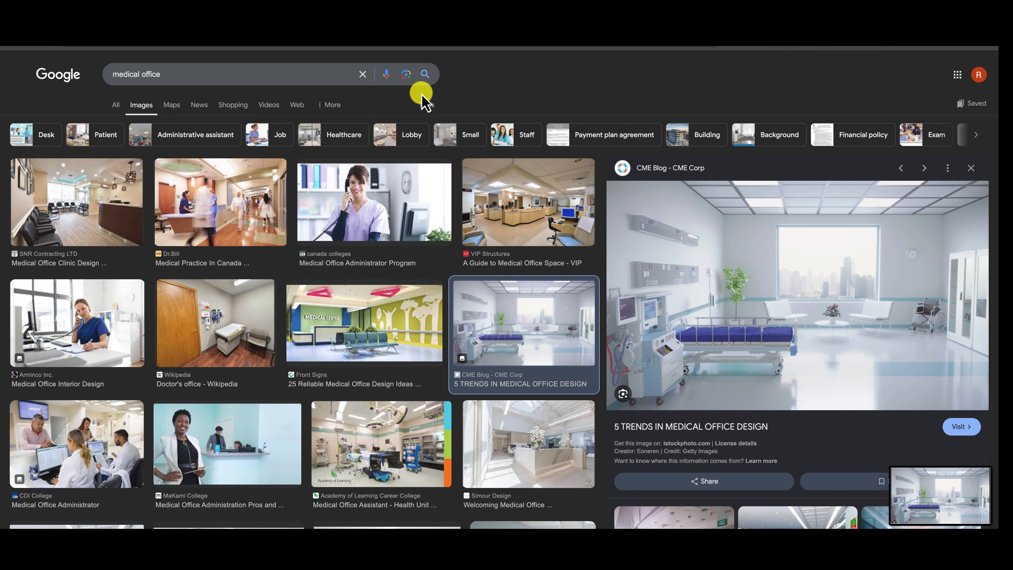
# Step: Review the usage rights filter options for the medical office image results
pyautogui.click(428, 104)
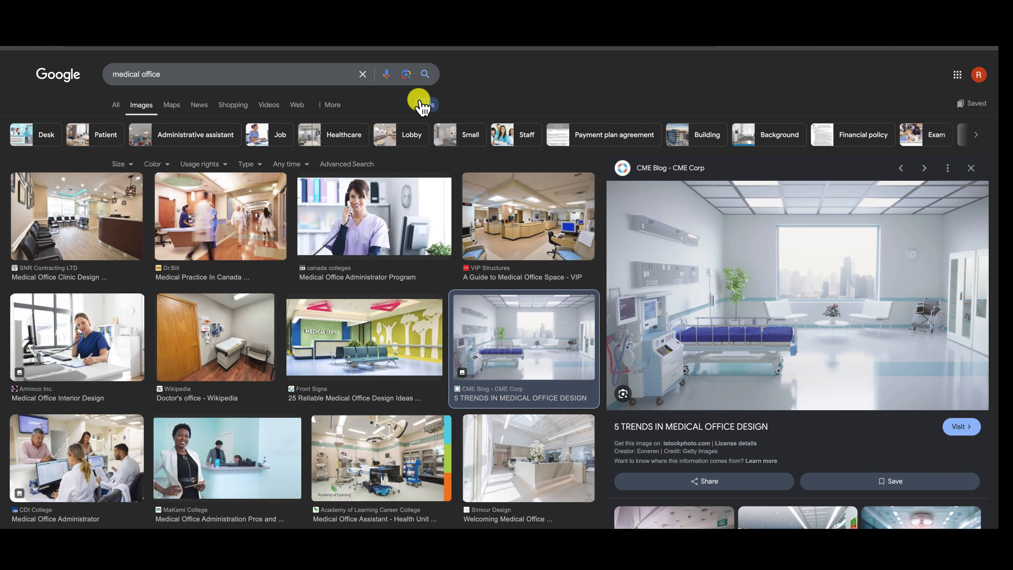
pyautogui.click(222, 167)
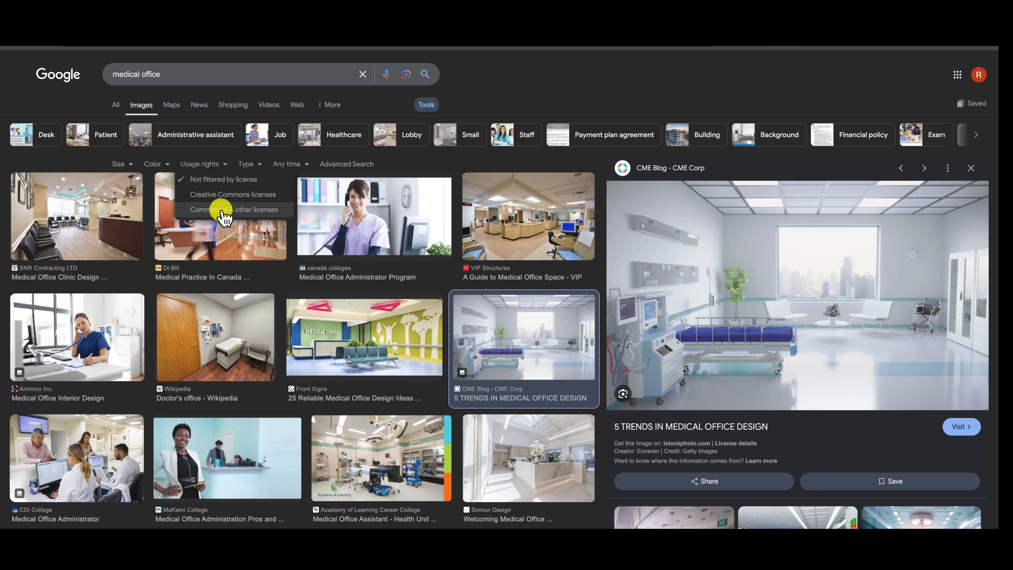
pyautogui.click(477, 96)
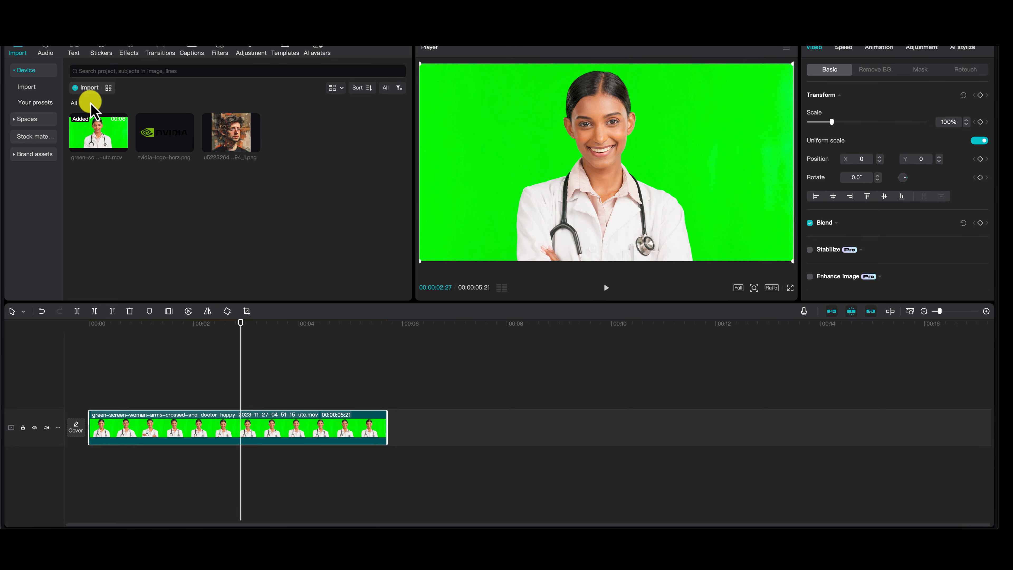
# Step: Switch to CapCut, import the hospital room screenshot from Dropbox, and layer it beneath the green-screen doctor clip
pyautogui.click(83, 88)
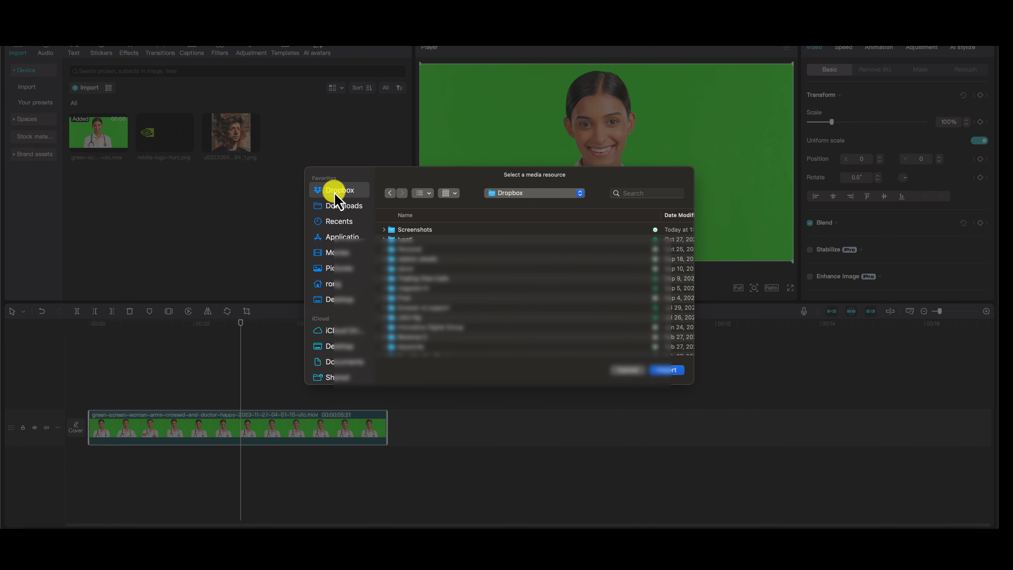
pyautogui.click(398, 230)
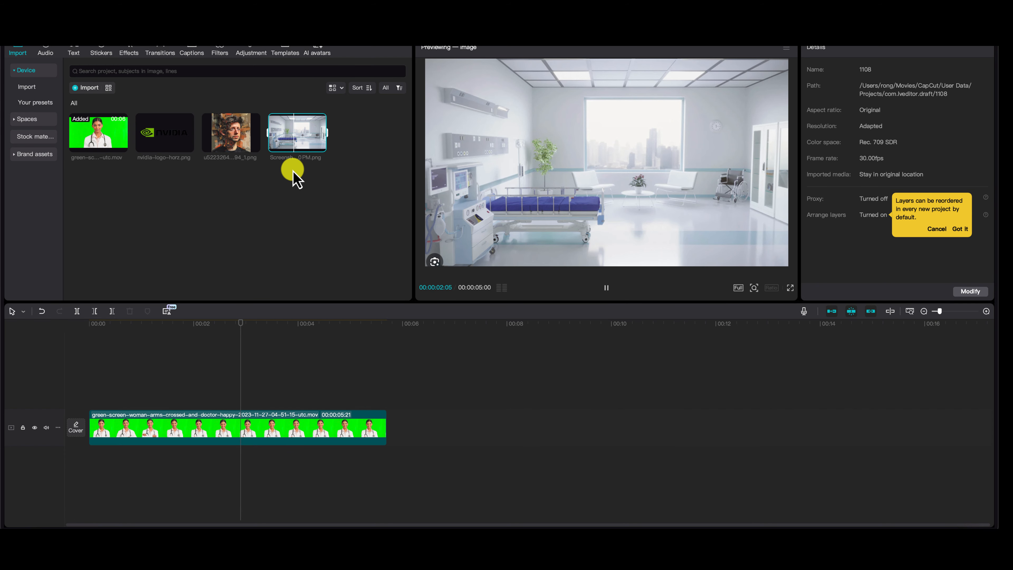
pyautogui.moveTo(303, 140); pyautogui.dragTo(132, 387)
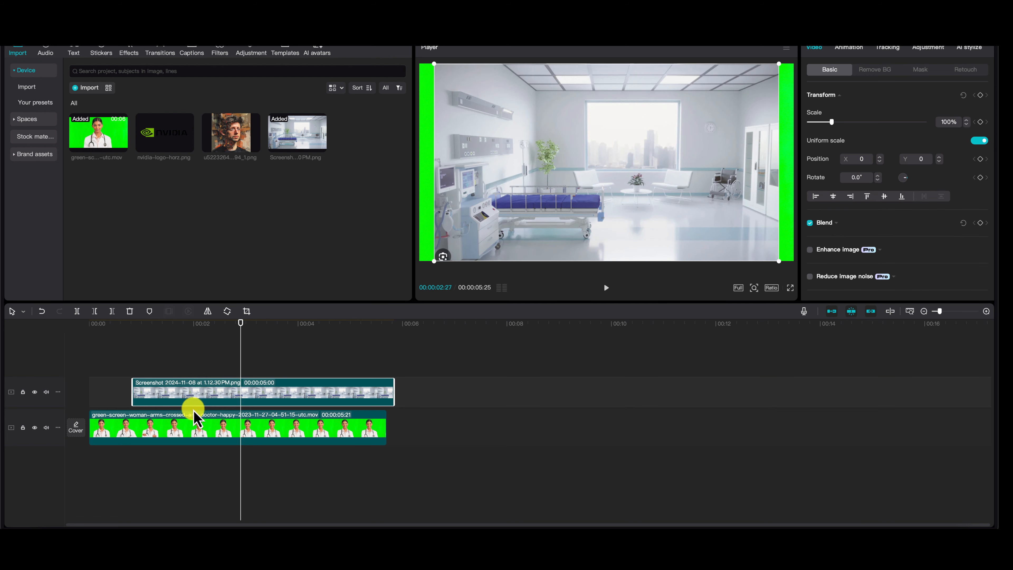
pyautogui.moveTo(192, 427); pyautogui.dragTo(257, 359)
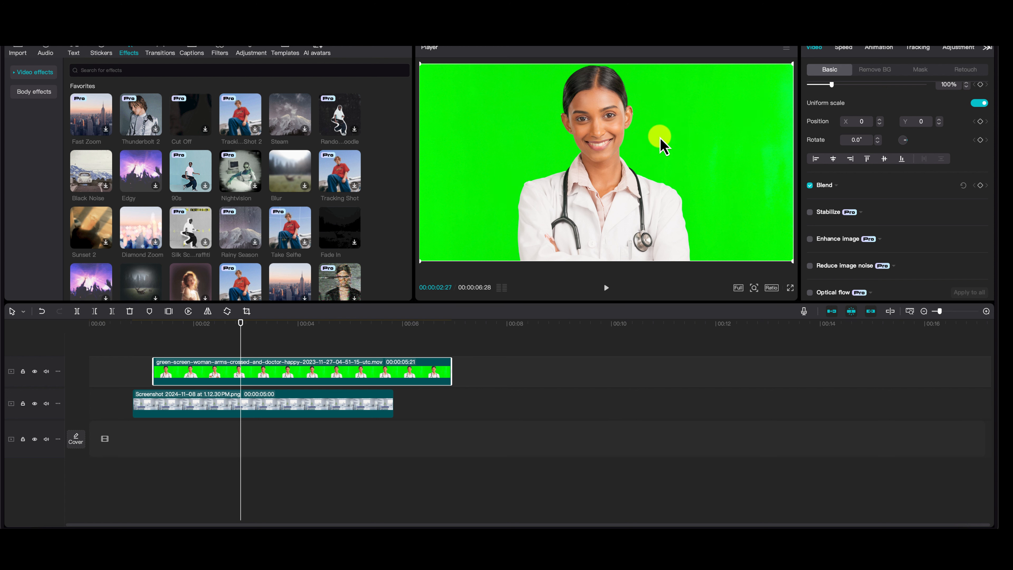
# Step: Try Auto removal on the doctor clip's green background, shift the cut-out slightly, and undo both changes
pyautogui.click(876, 71)
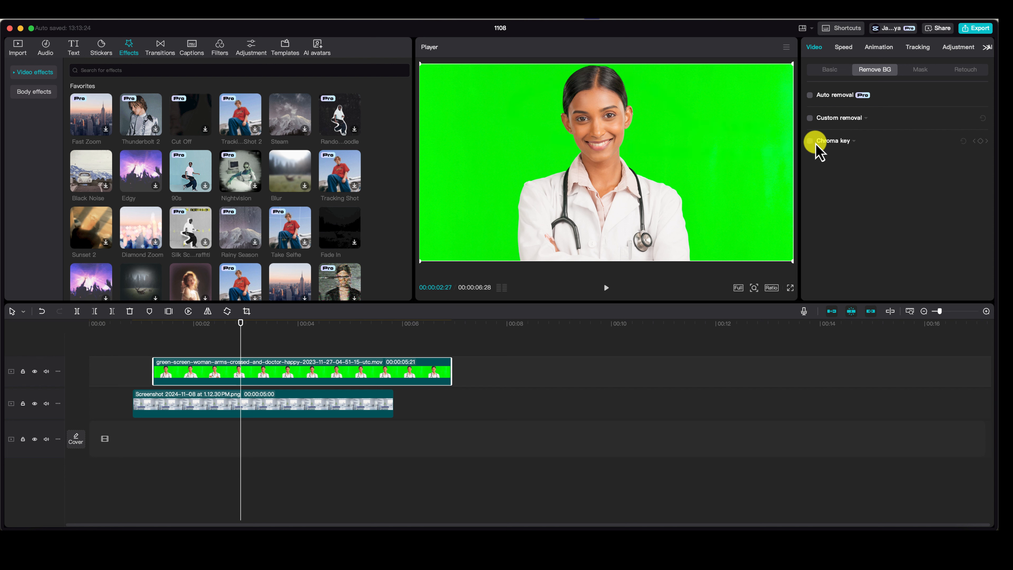
pyautogui.click(811, 96)
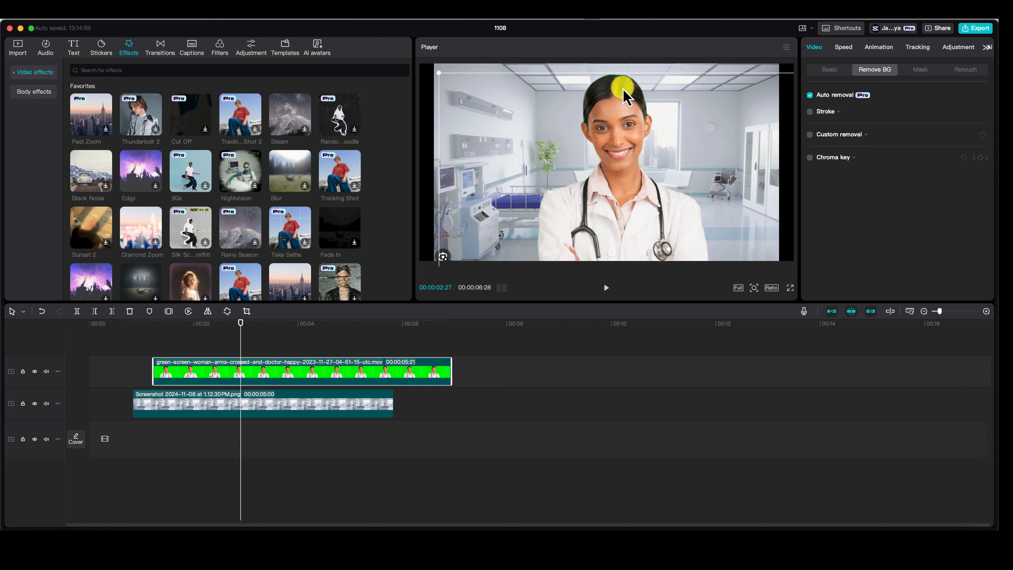
pyautogui.press('super+z')
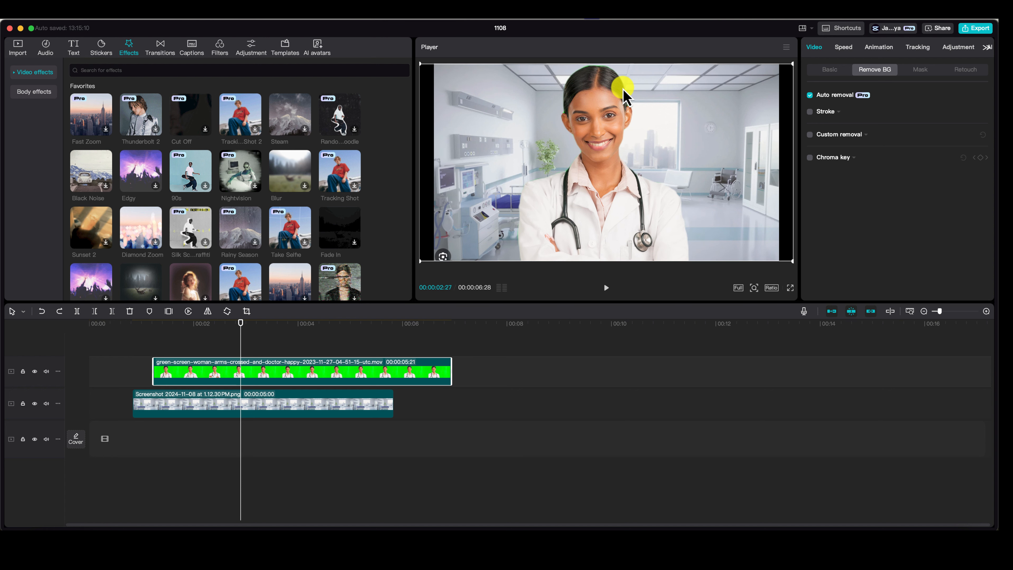
pyautogui.press('super+z')
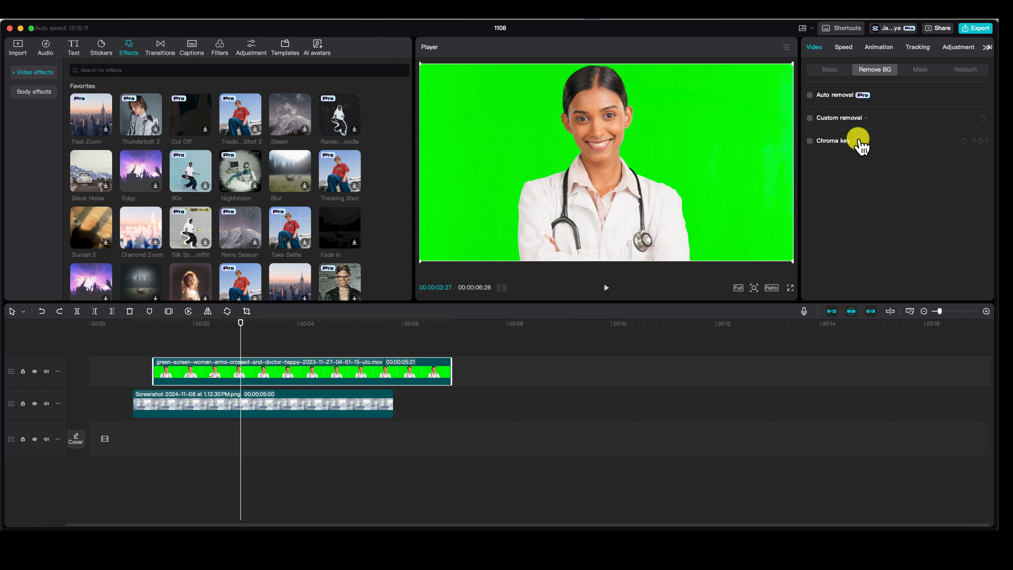
# Step: Chroma-key the green out of the doctor clip with intensity 26, clean up edge 10 and feather edge 35
pyautogui.click(811, 141)
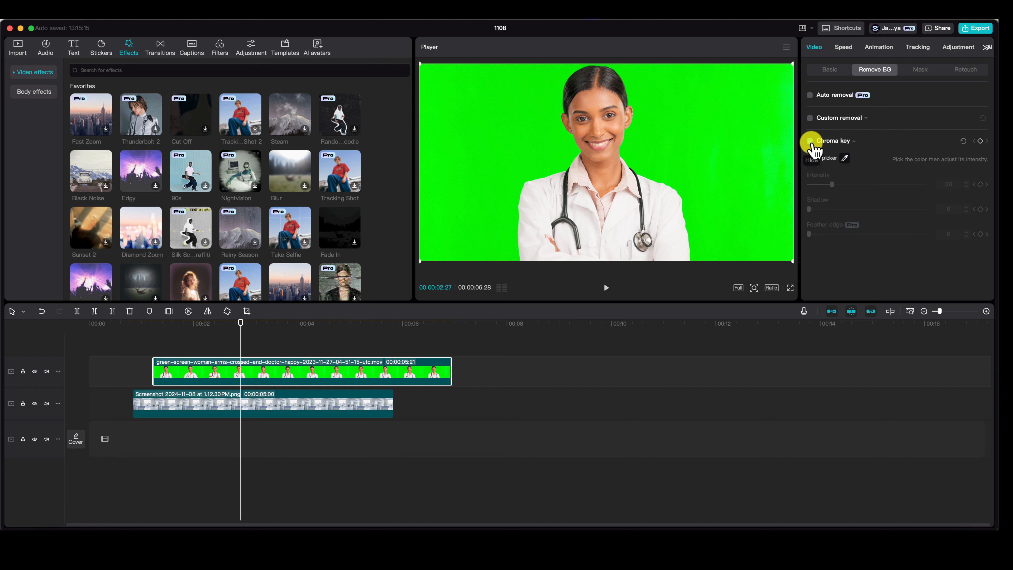
pyautogui.click(845, 159)
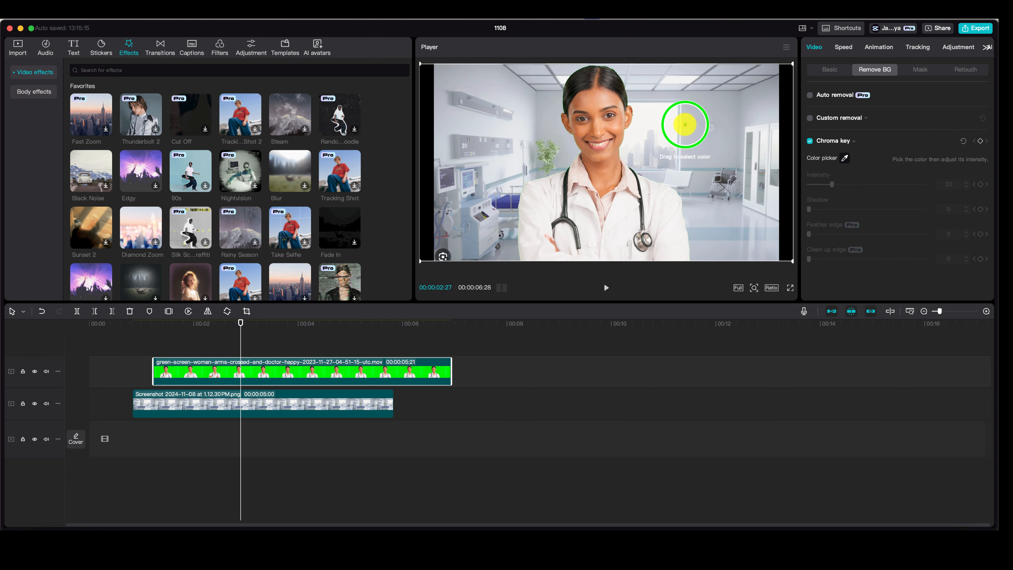
pyautogui.click(685, 124)
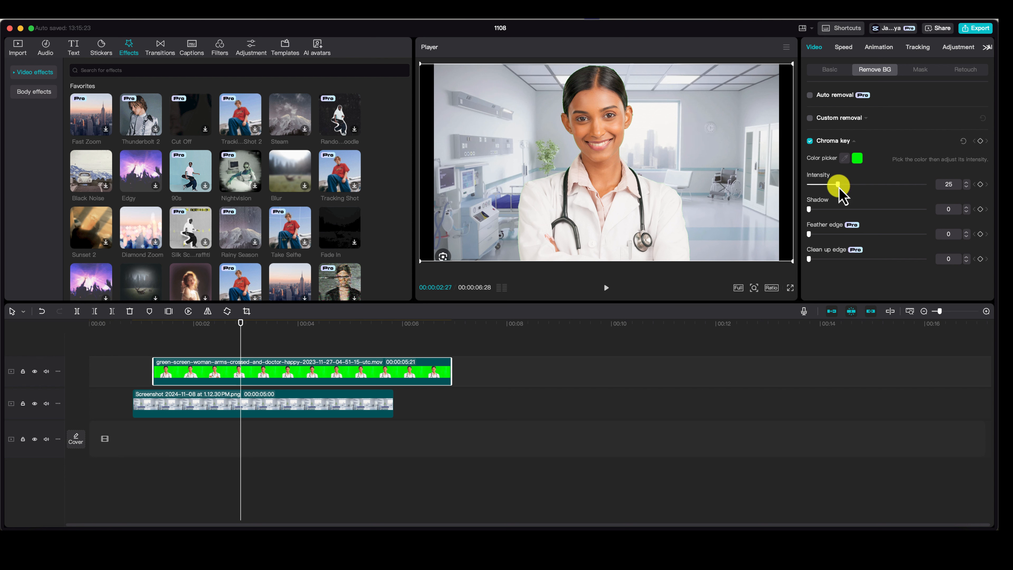
pyautogui.moveTo(841, 187); pyautogui.dragTo(821, 187)
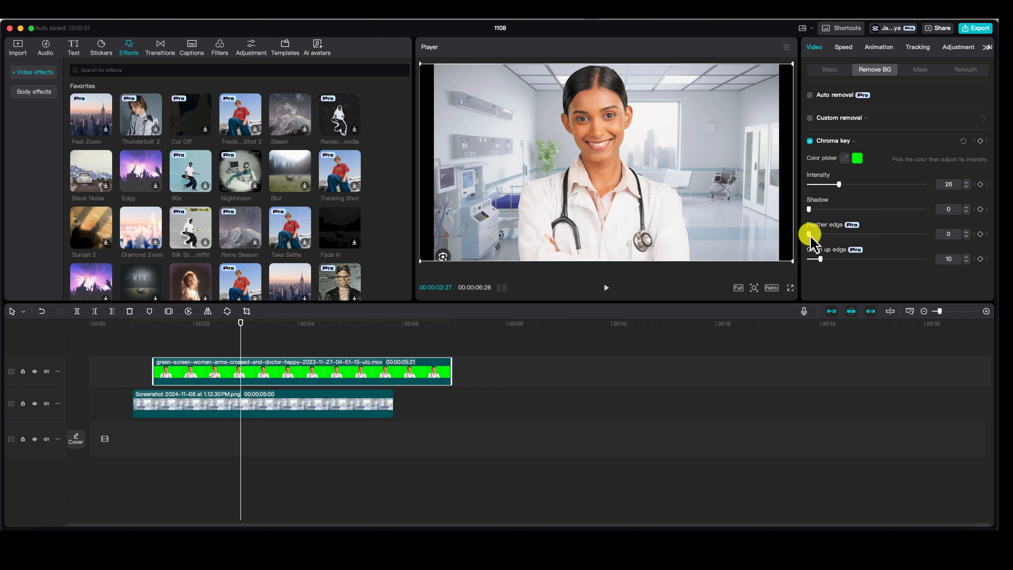
pyautogui.moveTo(810, 234); pyautogui.dragTo(837, 236)
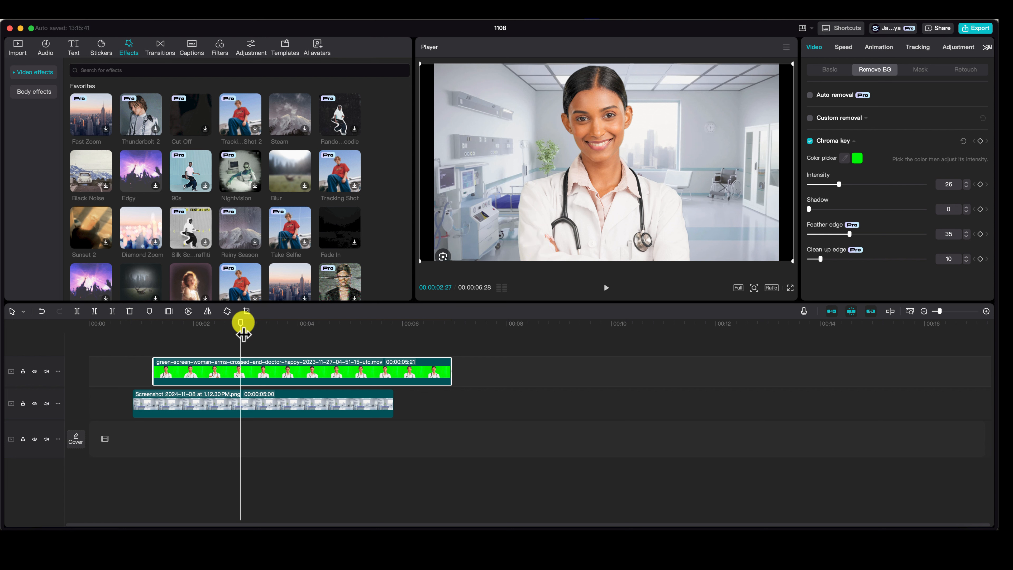
# Step: Align the doctor clip's start with the background image and trim its end to match the image's end
pyautogui.moveTo(244, 334); pyautogui.dragTo(168, 345)
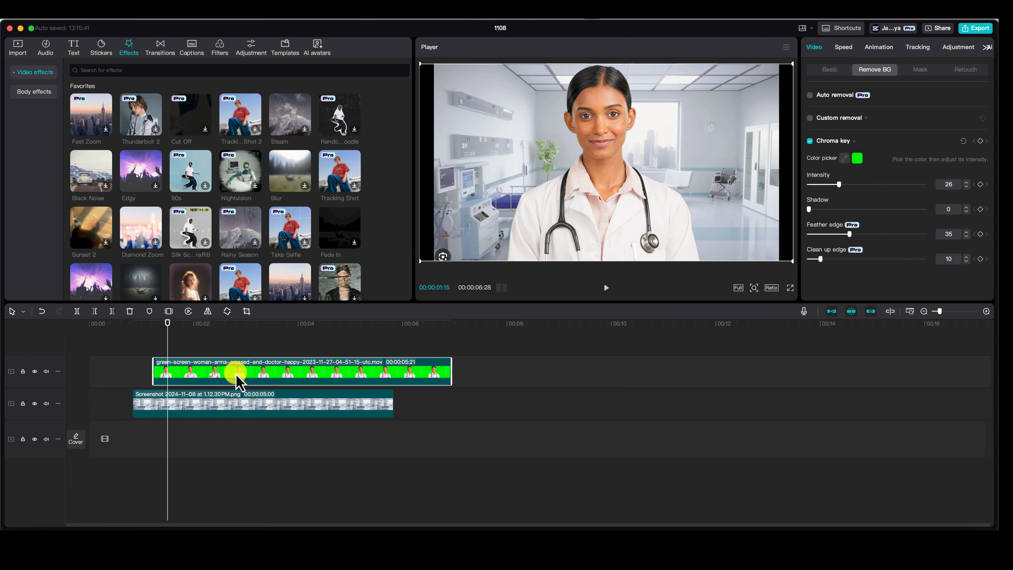
pyautogui.moveTo(236, 376); pyautogui.dragTo(218, 378)
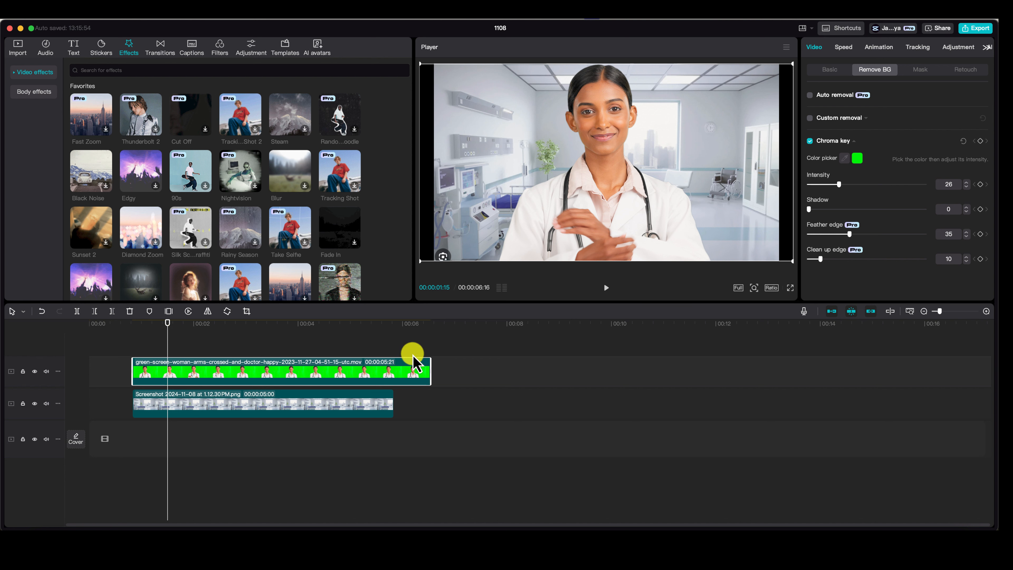
pyautogui.moveTo(432, 369); pyautogui.dragTo(392, 373)
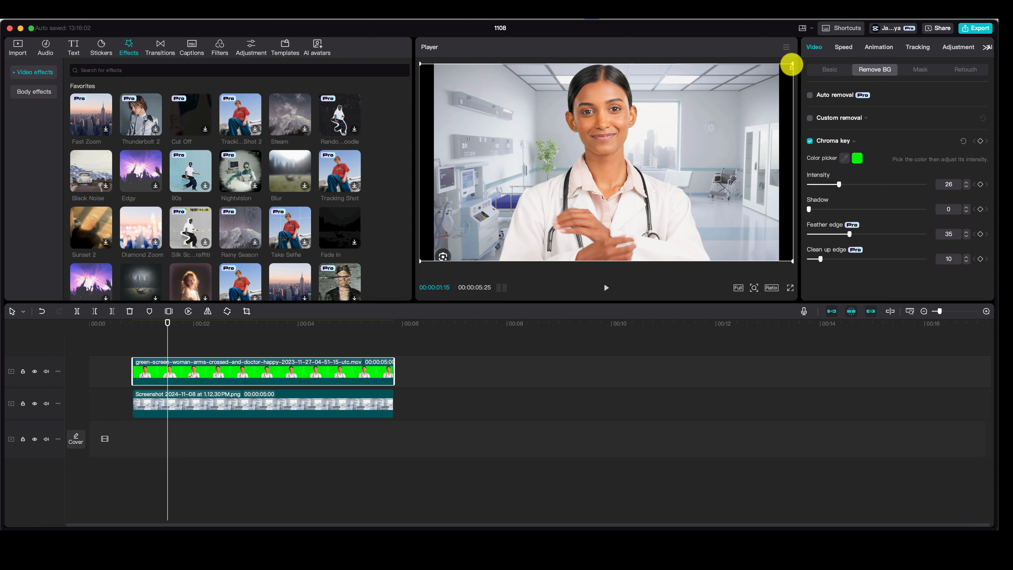
# Step: Scale down the doctor clip and place the doctor in the lower-left part of the hospital scene
pyautogui.moveTo(792, 64); pyautogui.dragTo(728, 86)
pyautogui.moveTo(623, 128); pyautogui.dragTo(578, 150)
pyautogui.moveTo(708, 109); pyautogui.dragTo(691, 116)
pyautogui.moveTo(568, 151); pyautogui.dragTo(541, 161)
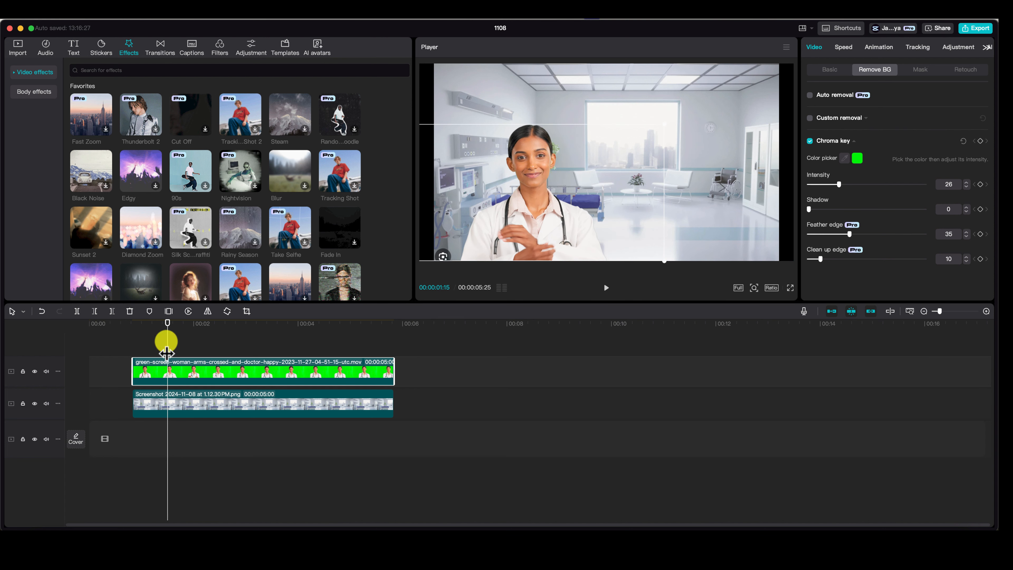
# Step: Split the doctor clip at 00:00:02:06 and reposition the second part so the doctor stands at the right of the scene
pyautogui.moveTo(167, 331); pyautogui.dragTo(204, 334)
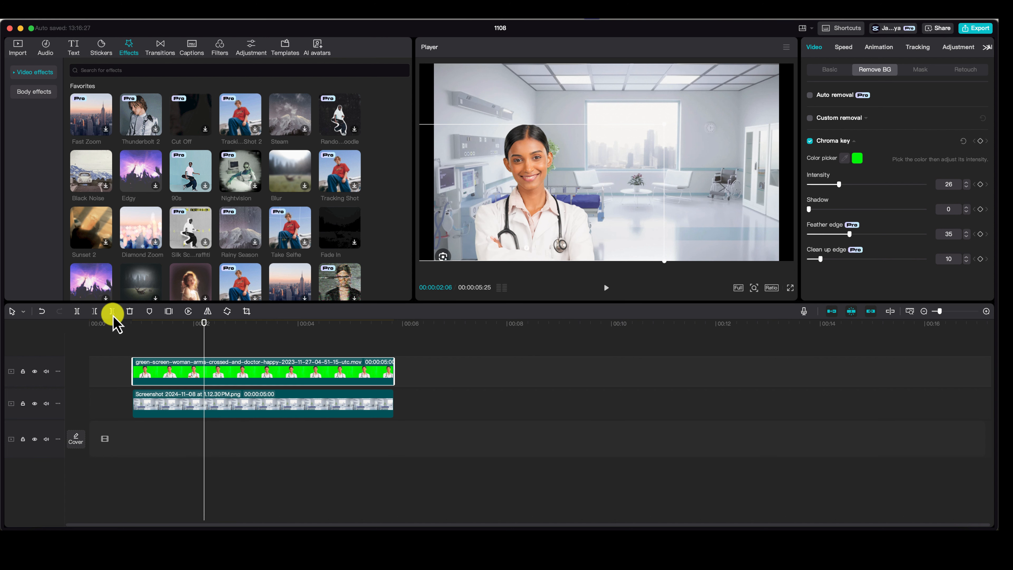
pyautogui.click(77, 312)
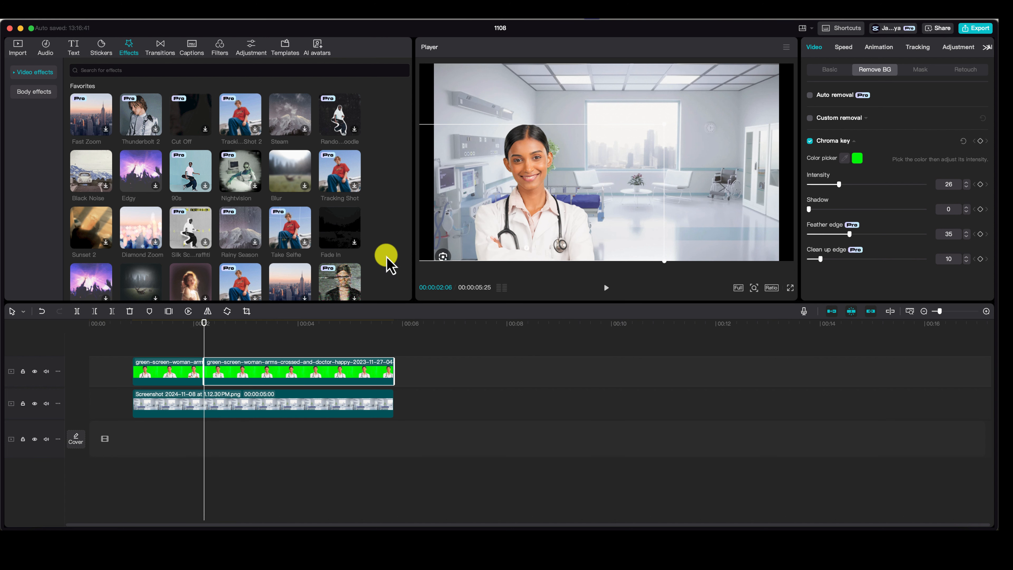
pyautogui.moveTo(543, 211)
pyautogui.mouseDown()
pyautogui.moveTo(575, 255)
pyautogui.moveTo(549, 209)
pyautogui.moveTo(558, 212)
pyautogui.mouseUp()
pyautogui.moveTo(205, 334); pyautogui.dragTo(234, 333)
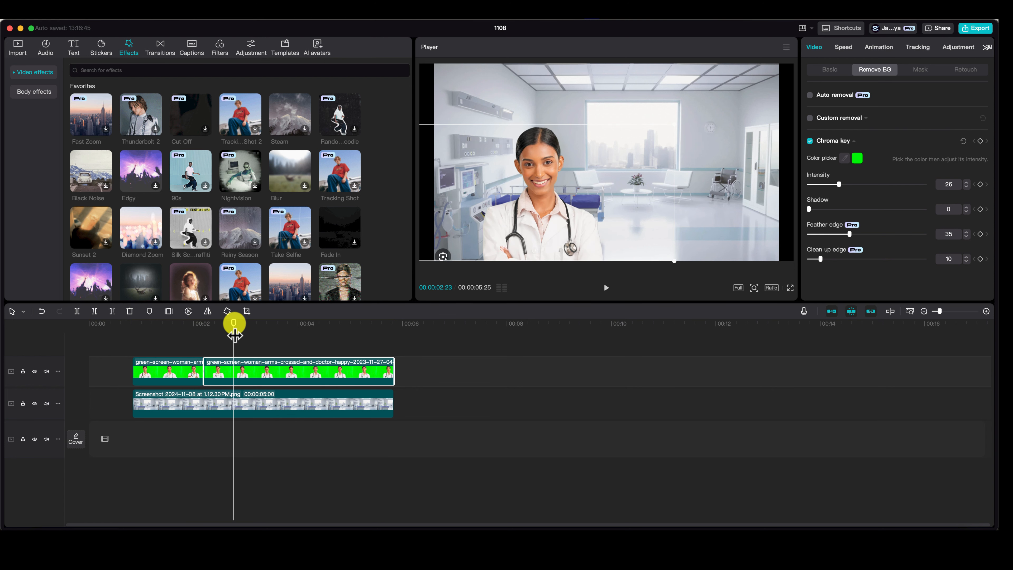
pyautogui.moveTo(566, 205); pyautogui.dragTo(724, 212)
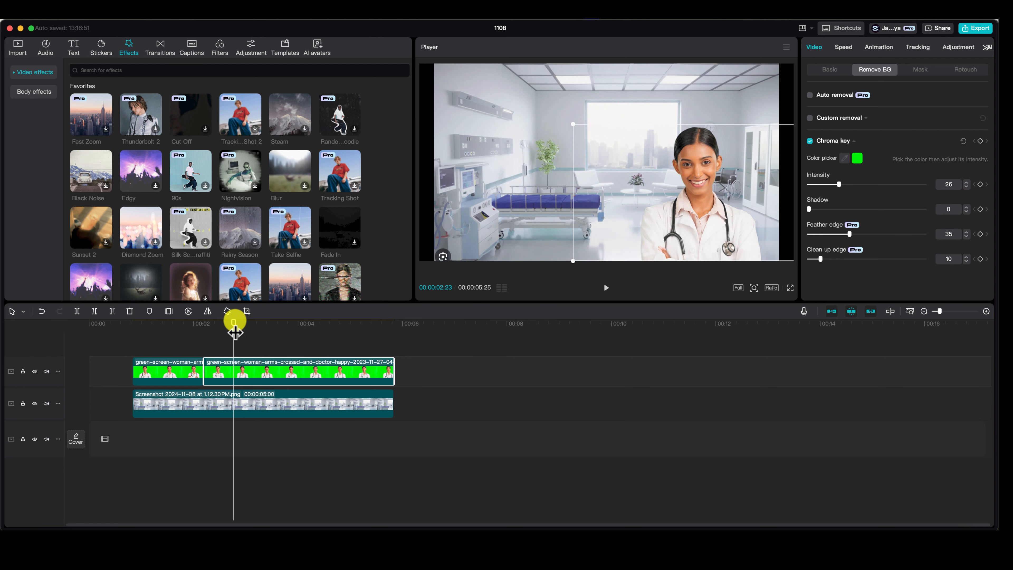
pyautogui.moveTo(235, 332); pyautogui.dragTo(274, 332)
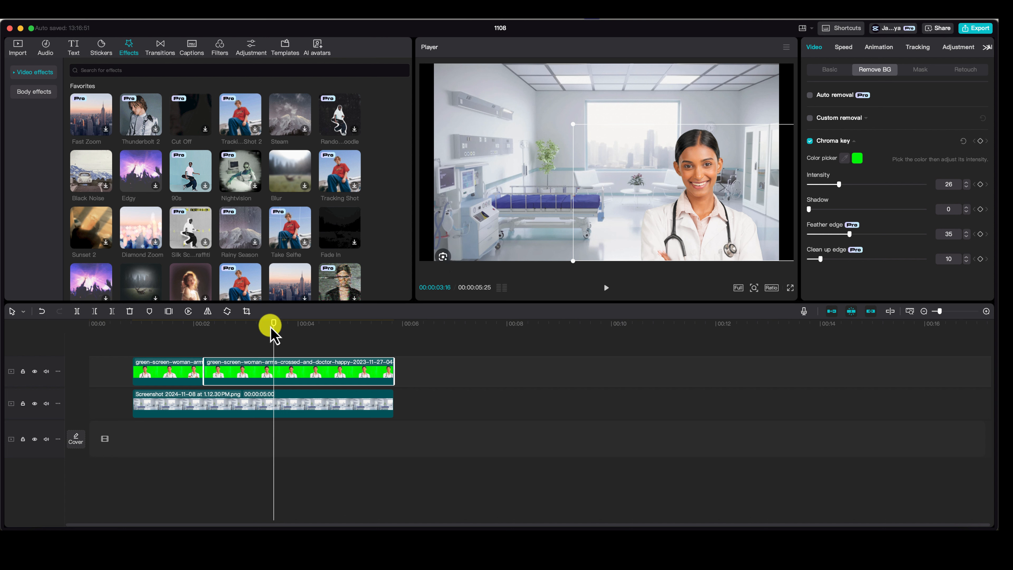
pyautogui.moveTo(274, 335); pyautogui.dragTo(203, 341)
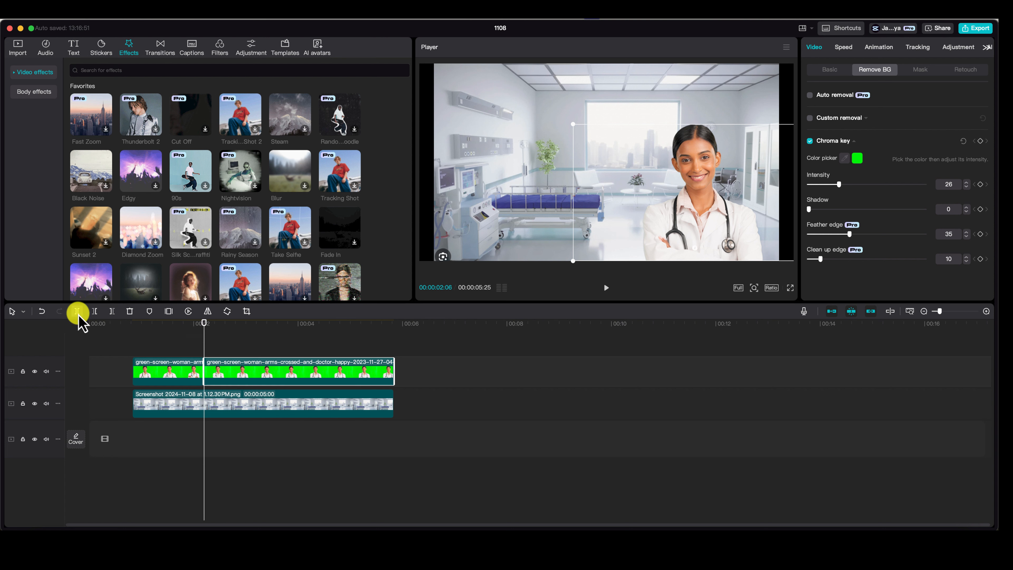
pyautogui.click(222, 418)
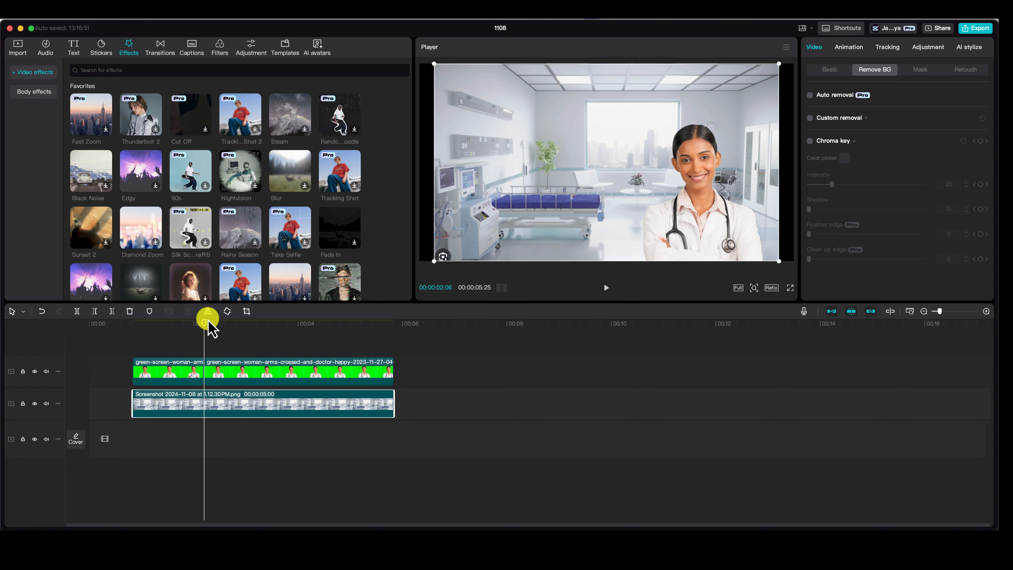
pyautogui.moveTo(202, 324); pyautogui.dragTo(204, 326)
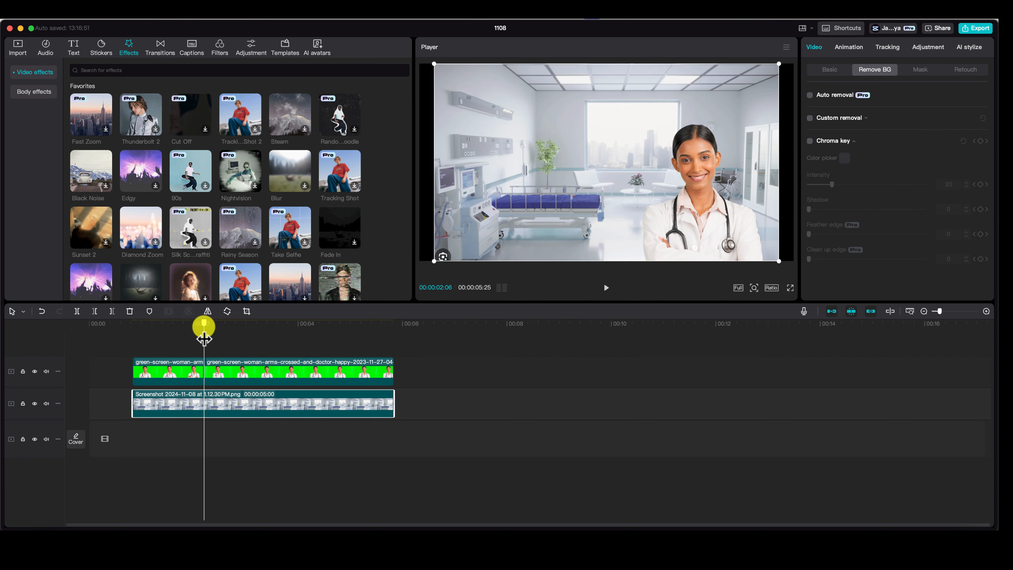
pyautogui.moveTo(116, 336); pyautogui.dragTo(411, 453)
pyautogui.click(108, 347)
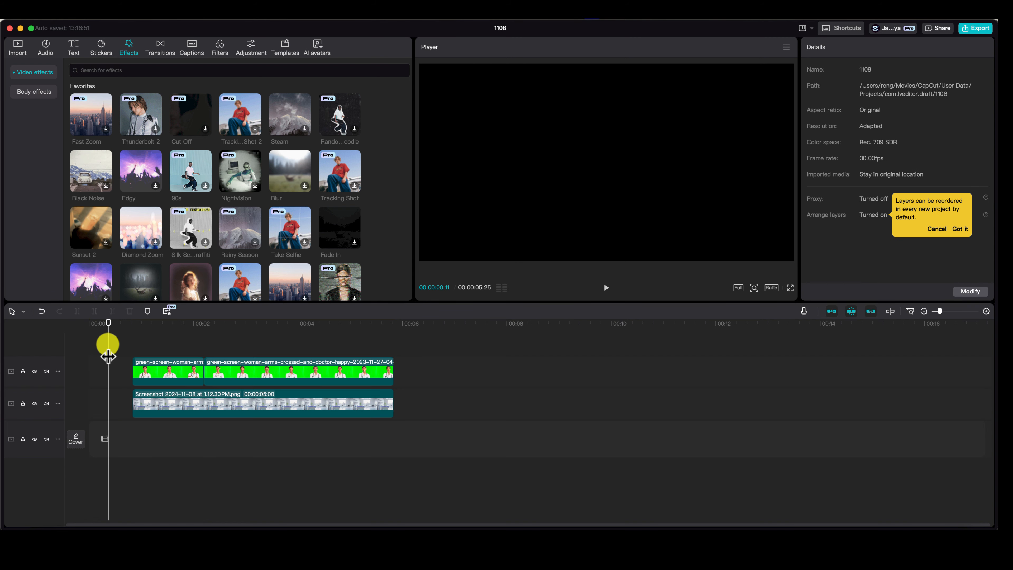
# Step: Select all doctor and background clips and split them at 00:00:03:09
pyautogui.moveTo(121, 337); pyautogui.dragTo(403, 437)
pyautogui.moveTo(210, 323); pyautogui.dragTo(262, 338)
pyautogui.click(250, 395)
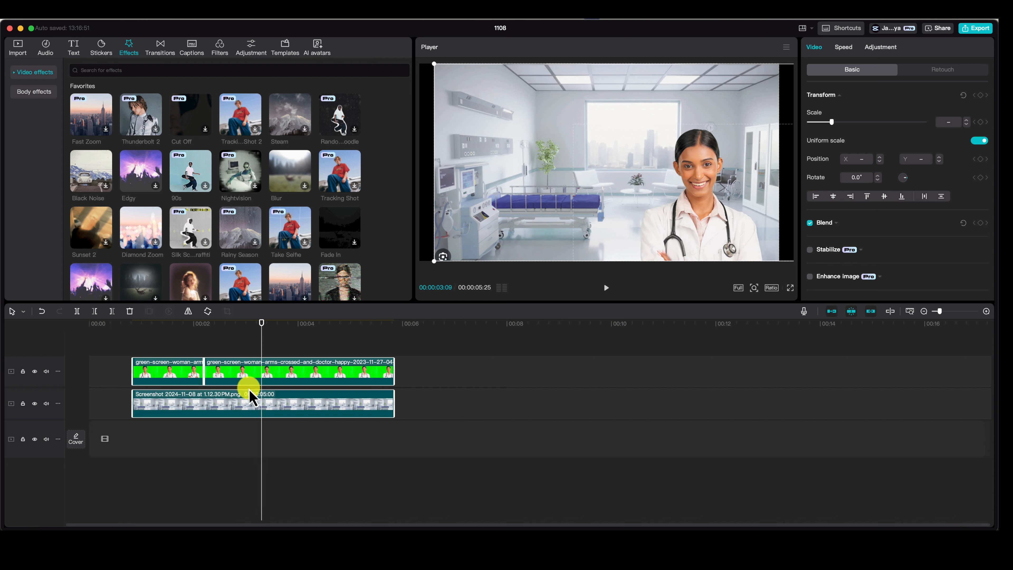
pyautogui.click(77, 312)
pyautogui.click(293, 396)
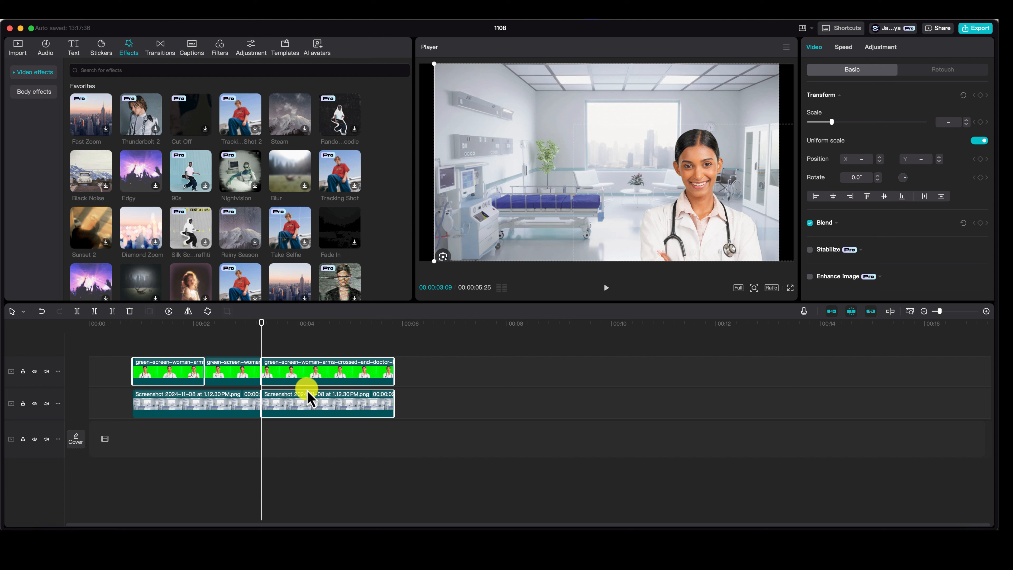
# Step: Delete the background image segment after the 00:00:03:09 split, keeping the doctor clip above it
pyautogui.moveTo(261, 335); pyautogui.dragTo(366, 332)
pyautogui.click(326, 384)
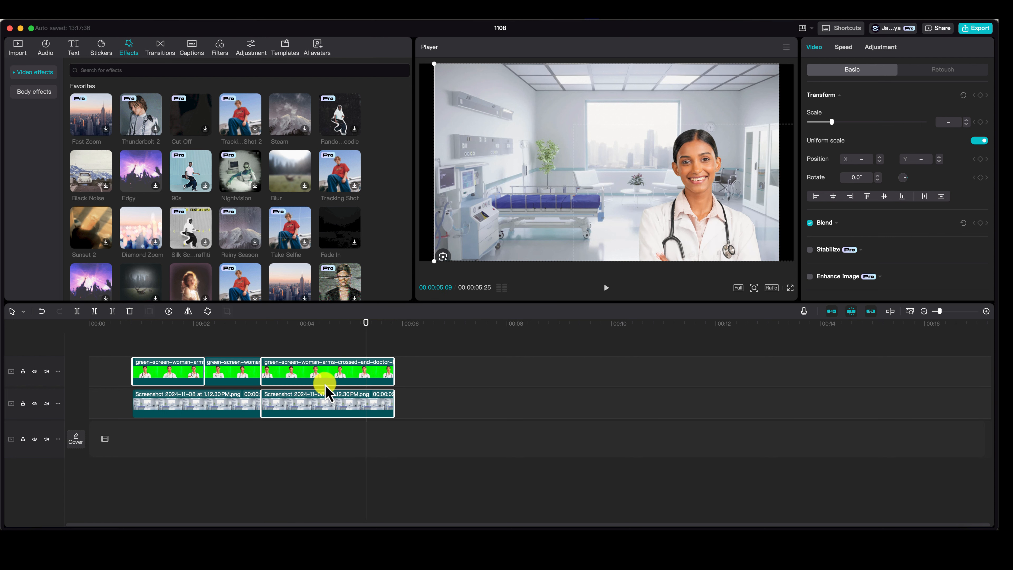
pyautogui.click(324, 408)
pyautogui.press('Delete')
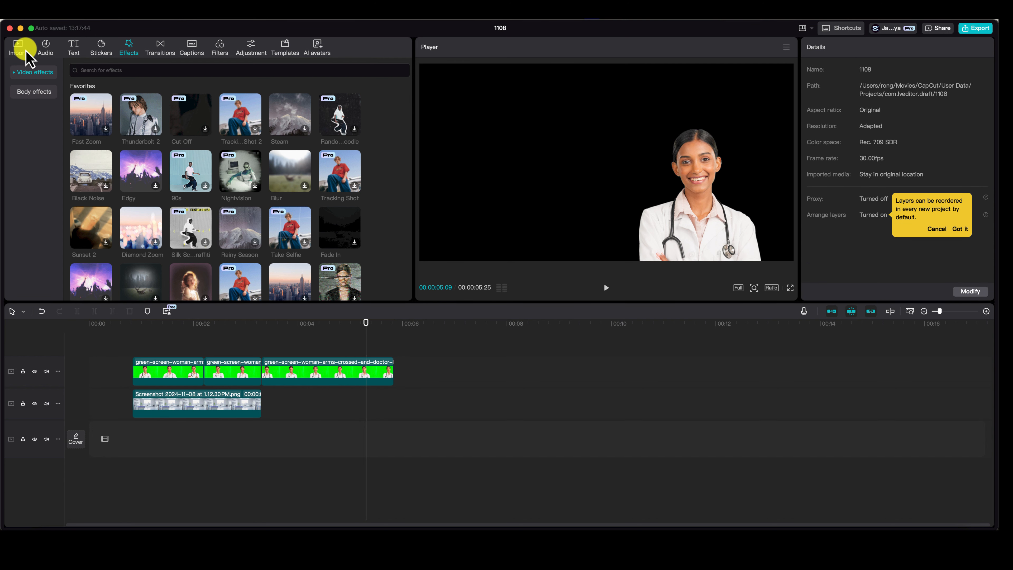
# Step: Add nvidia-logo-horz.png right after the hospital background and trim it to end with the doctor clip
pyautogui.click(18, 47)
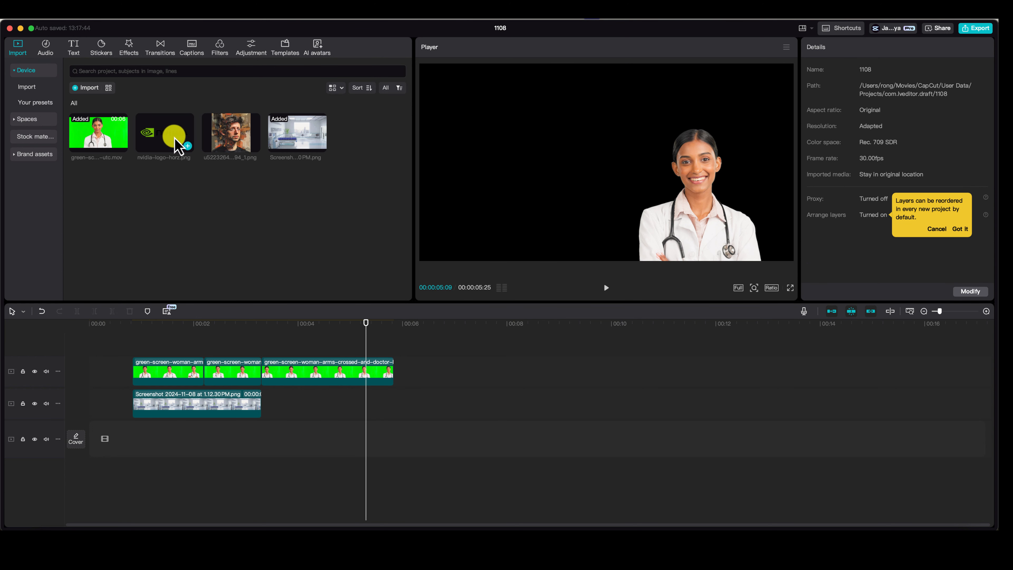
pyautogui.moveTo(164, 138); pyautogui.dragTo(261, 407)
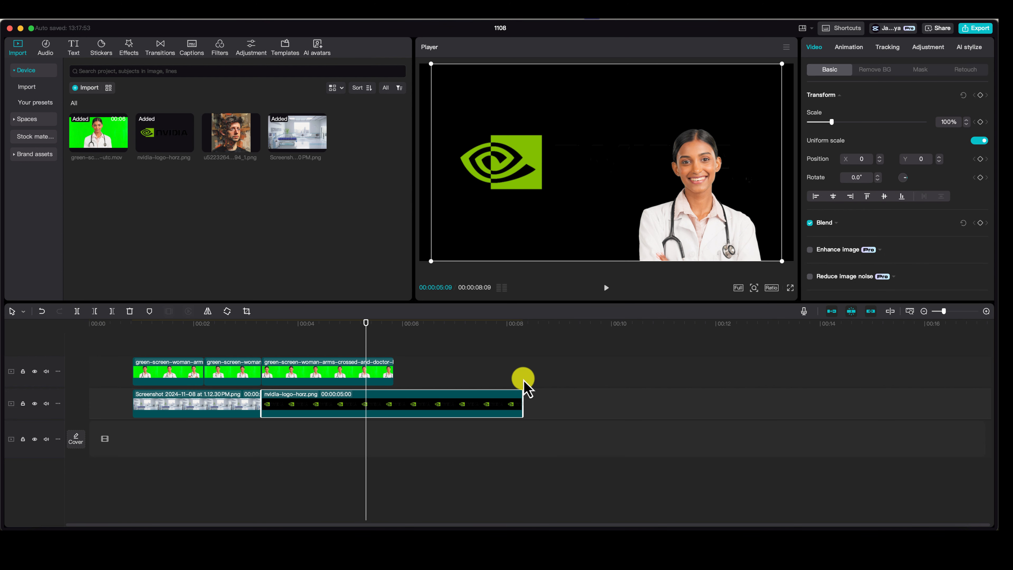
pyautogui.moveTo(522, 401); pyautogui.dragTo(394, 401)
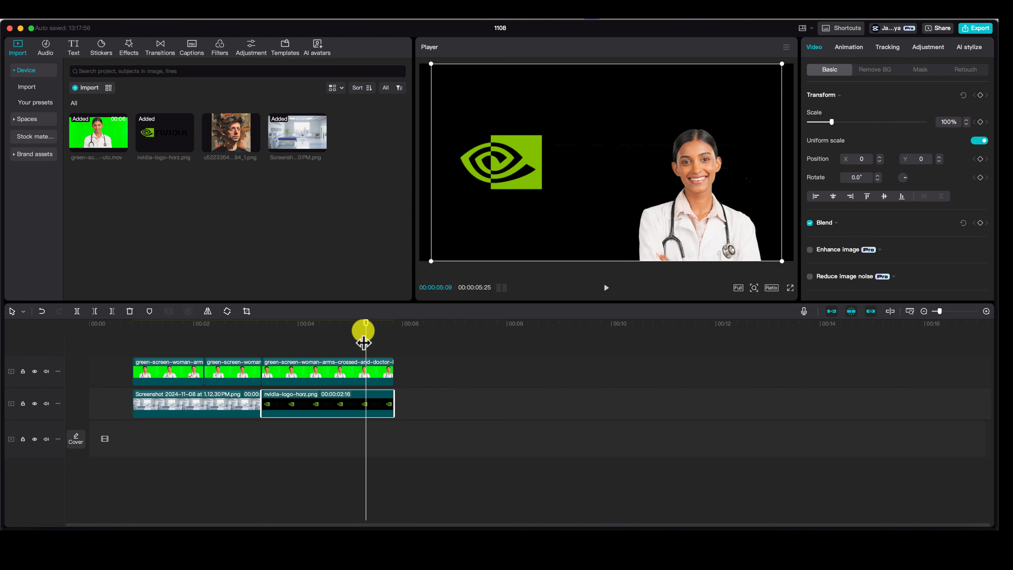
# Step: Scale the NVIDIA logo image to 59% and position it at X -728, Y 393, in the upper-left part of the frame
pyautogui.moveTo(366, 324); pyautogui.dragTo(314, 325)
pyautogui.moveTo(501, 147)
pyautogui.mouseDown()
pyautogui.moveTo(560, 149)
pyautogui.moveTo(494, 149)
pyautogui.moveTo(657, 105)
pyautogui.moveTo(496, 150)
pyautogui.mouseUp()
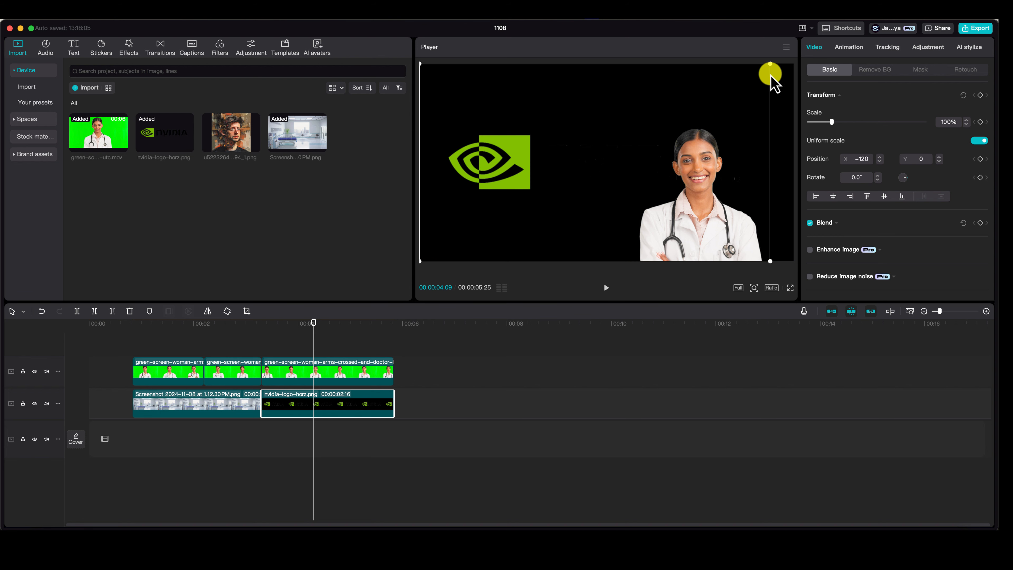
pyautogui.moveTo(770, 64); pyautogui.dragTo(672, 140)
pyautogui.moveTo(603, 178); pyautogui.dragTo(543, 139)
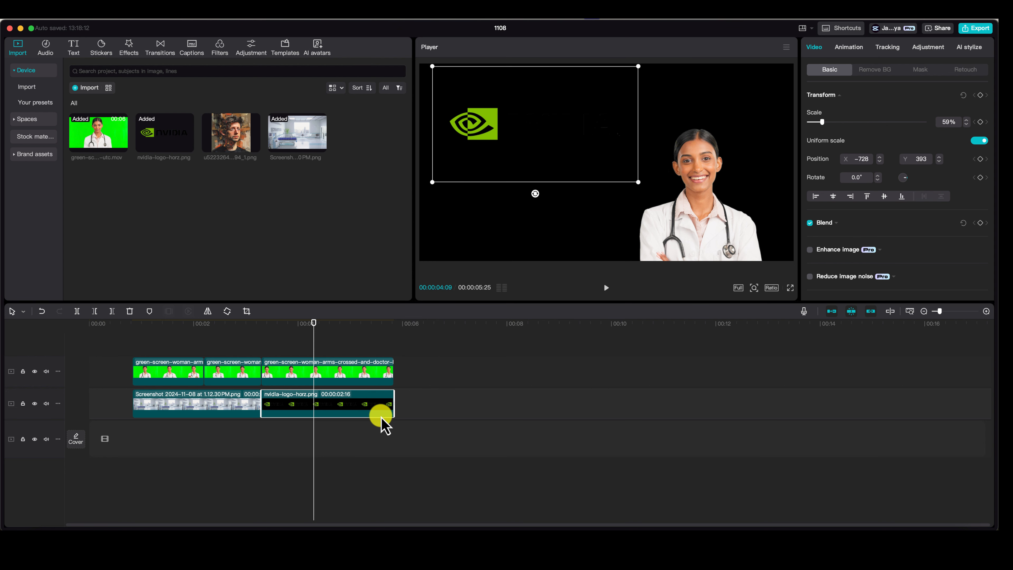
# Step: Trim the logo clip to end at 00:00:04:09 and fill the rest under the doctor clip with the painted portrait image
pyautogui.moveTo(391, 407); pyautogui.dragTo(314, 407)
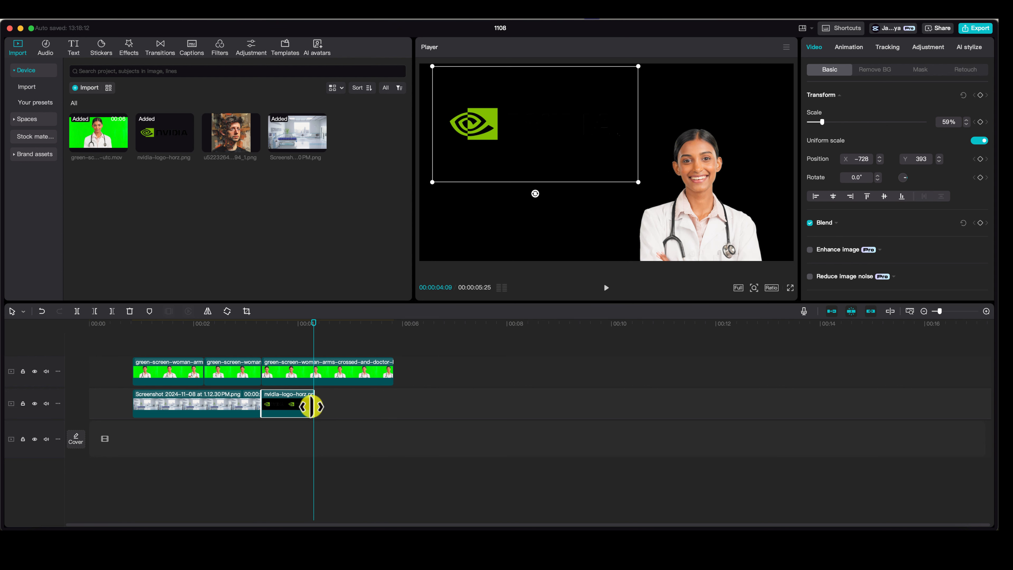
pyautogui.moveTo(239, 142); pyautogui.dragTo(314, 404)
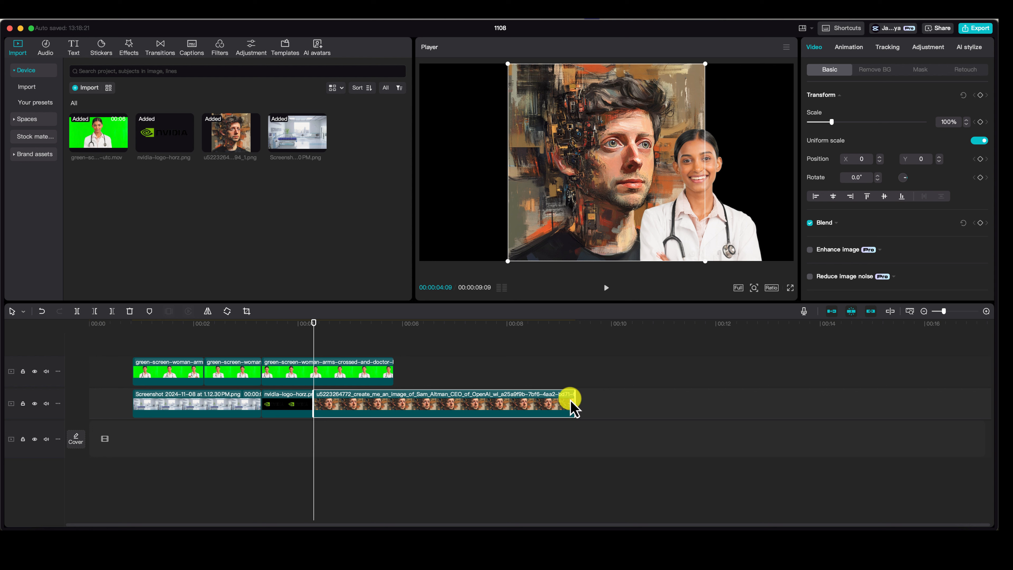
pyautogui.moveTo(575, 399); pyautogui.dragTo(395, 399)
# Step: Move the painted portrait to the left side of the frame, beside the doctor, at full frame height
pyautogui.click(596, 149)
pyautogui.click(637, 133)
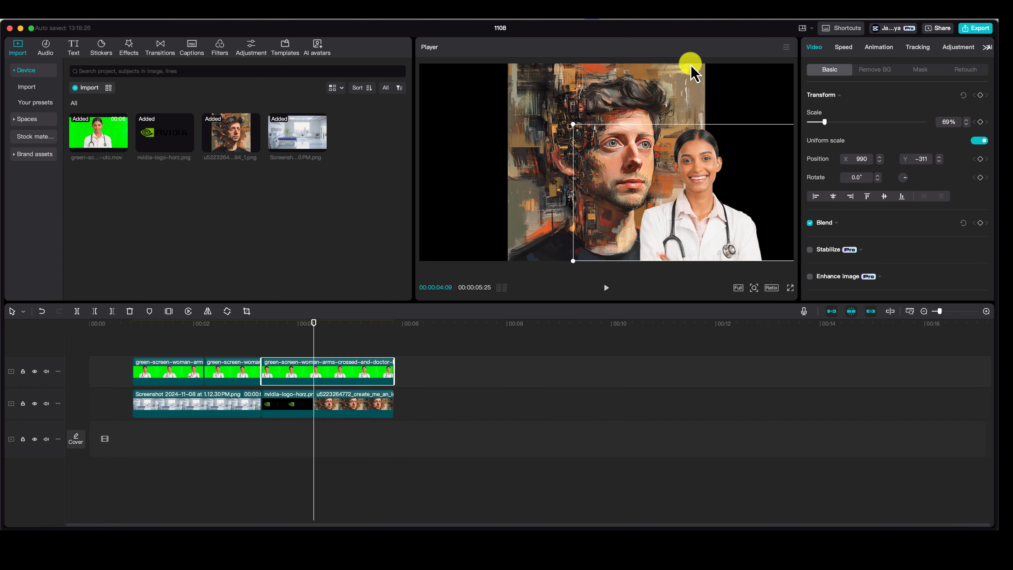
pyautogui.moveTo(674, 84); pyautogui.dragTo(602, 95)
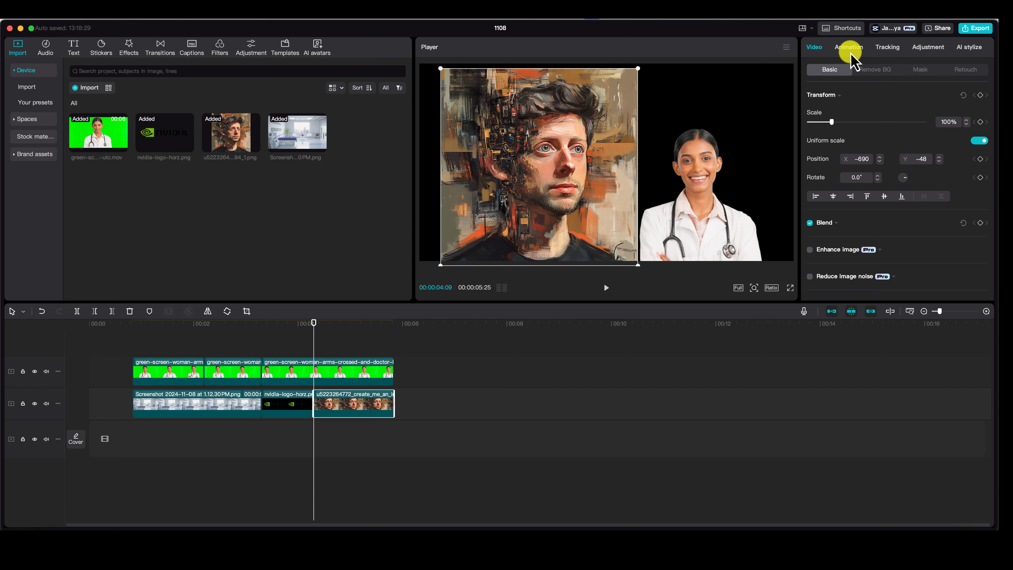
pyautogui.click(928, 47)
pyautogui.moveTo(516, 181); pyautogui.dragTo(511, 176)
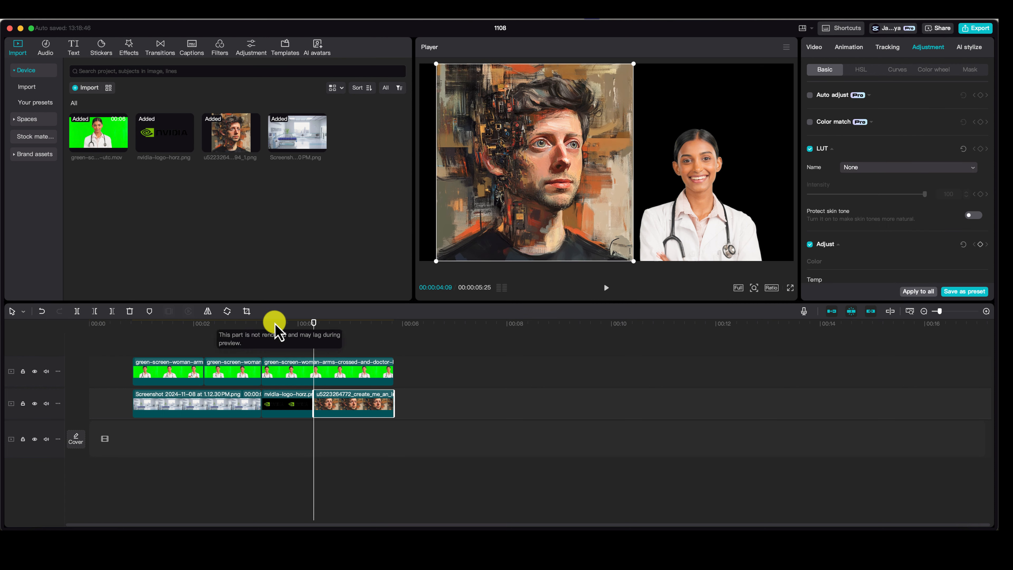
# Step: Crop the painted portrait with a free ratio, trimming all edges and cutting most from the bottom to leave a landscape shape
pyautogui.click(247, 311)
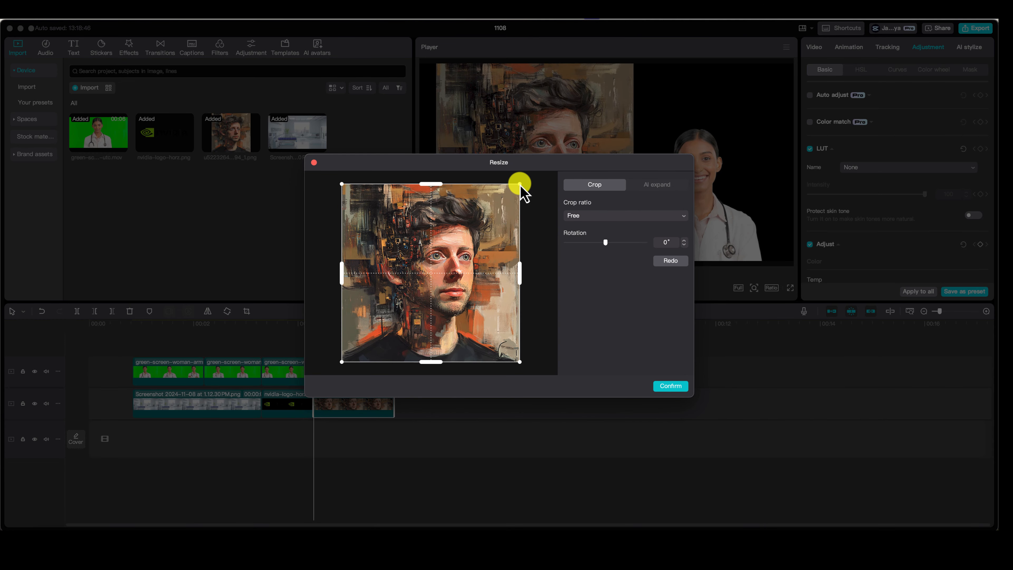
pyautogui.moveTo(519, 184); pyautogui.dragTo(519, 193)
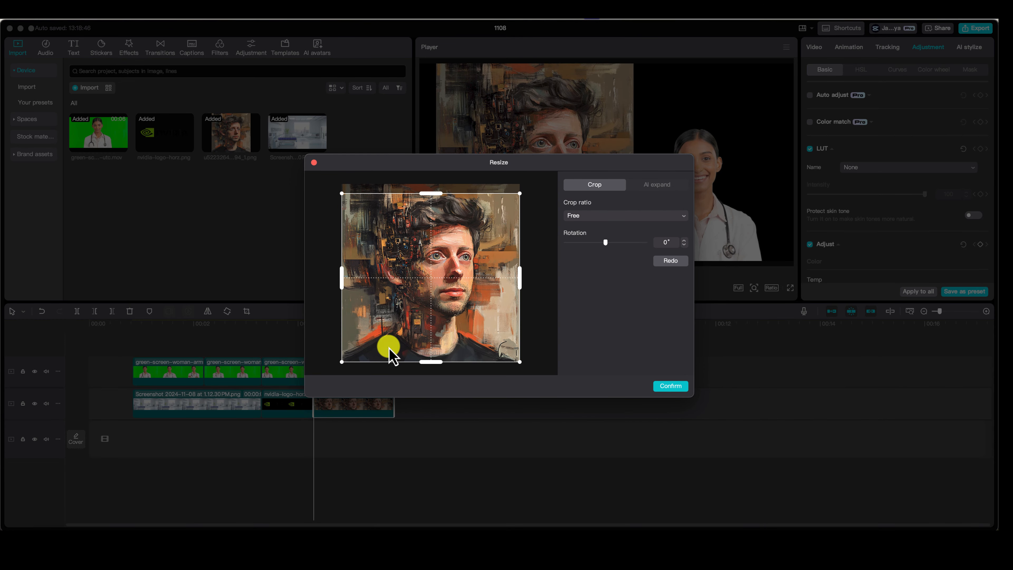
pyautogui.moveTo(342, 362); pyautogui.dragTo(349, 325)
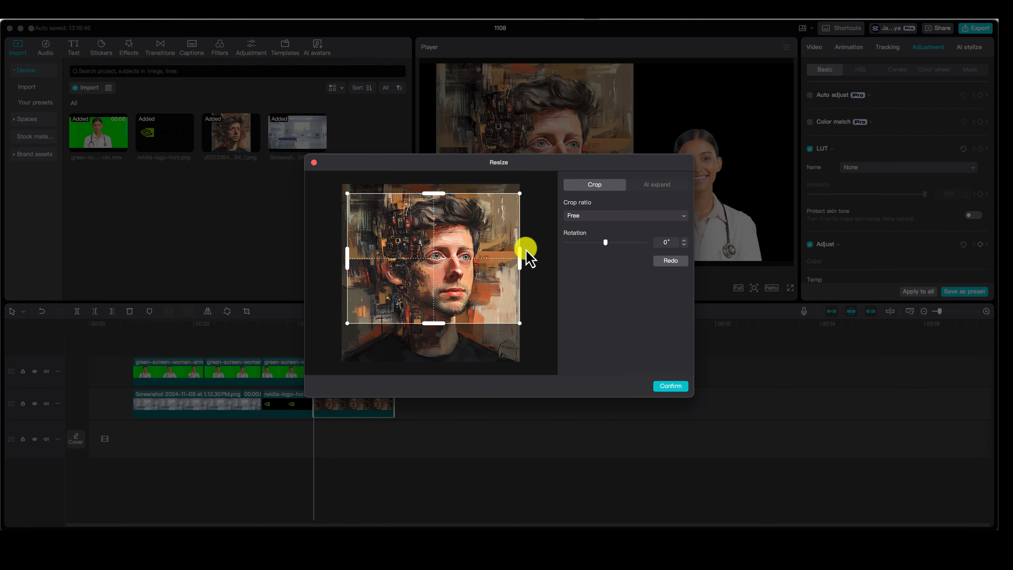
pyautogui.moveTo(520, 255); pyautogui.dragTo(513, 256)
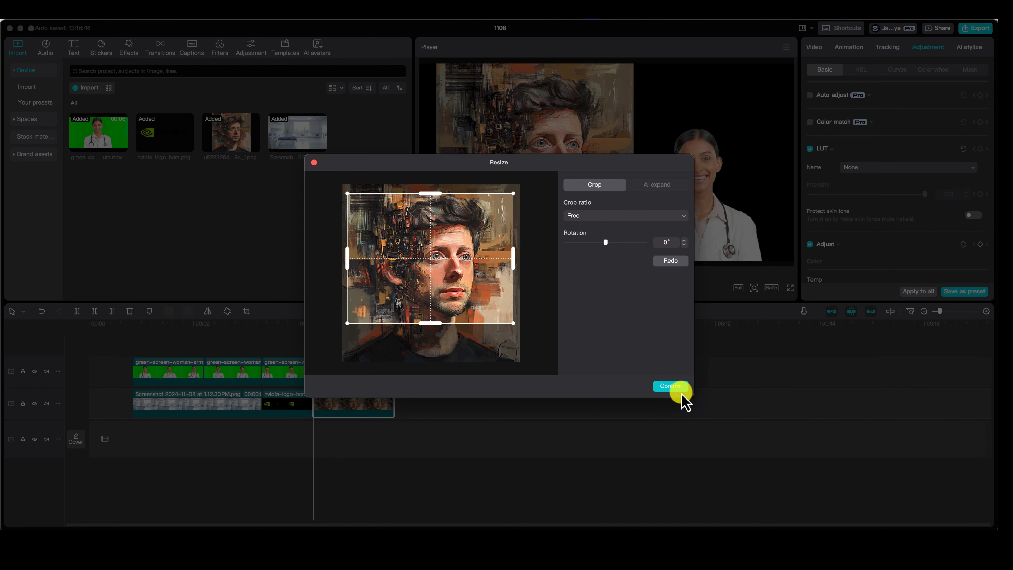
pyautogui.click(671, 387)
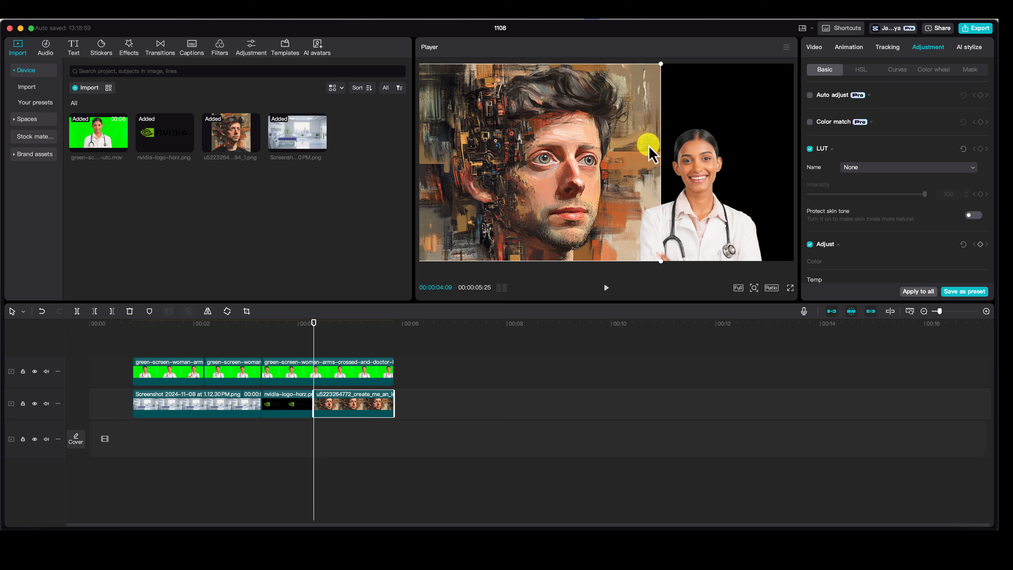
# Step: Enlarge and reposition the cropped portrait until it fills the whole frame behind the doctor
pyautogui.click(661, 146)
pyautogui.click(658, 78)
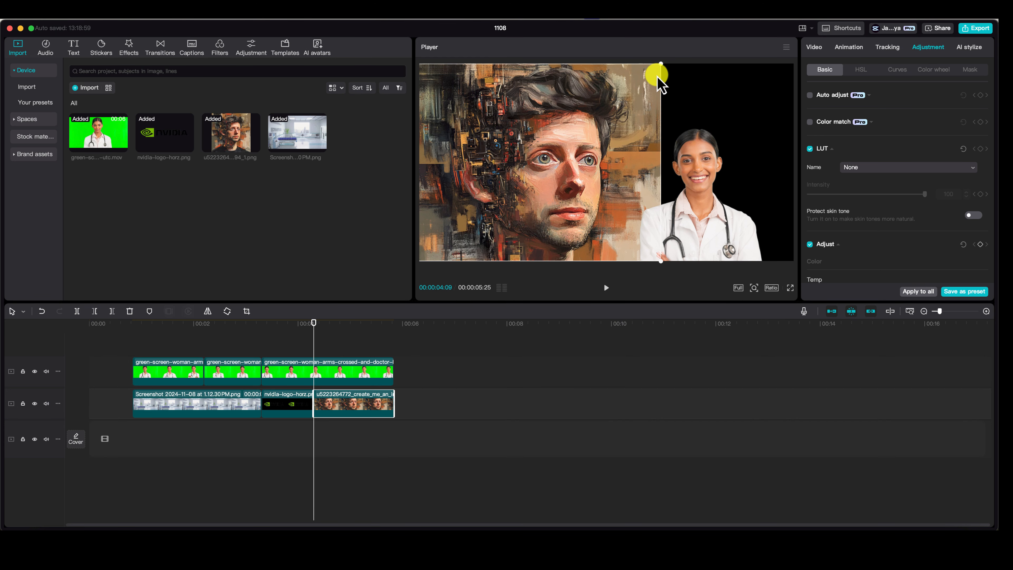
pyautogui.moveTo(661, 66); pyautogui.dragTo(772, 165)
pyautogui.moveTo(622, 135); pyautogui.dragTo(639, 141)
pyautogui.moveTo(705, 232); pyautogui.dragTo(854, 84)
pyautogui.moveTo(585, 146); pyautogui.dragTo(696, 216)
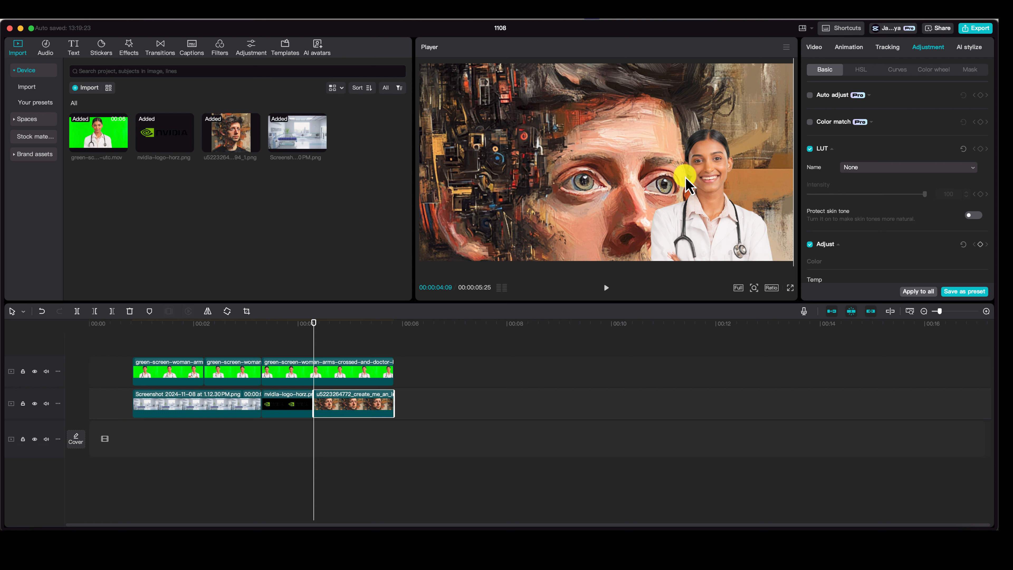
# Step: Scale down the third doctor segment and place the doctor in the lower-left corner of the frame, aligned with the bottom edge
pyautogui.click(360, 371)
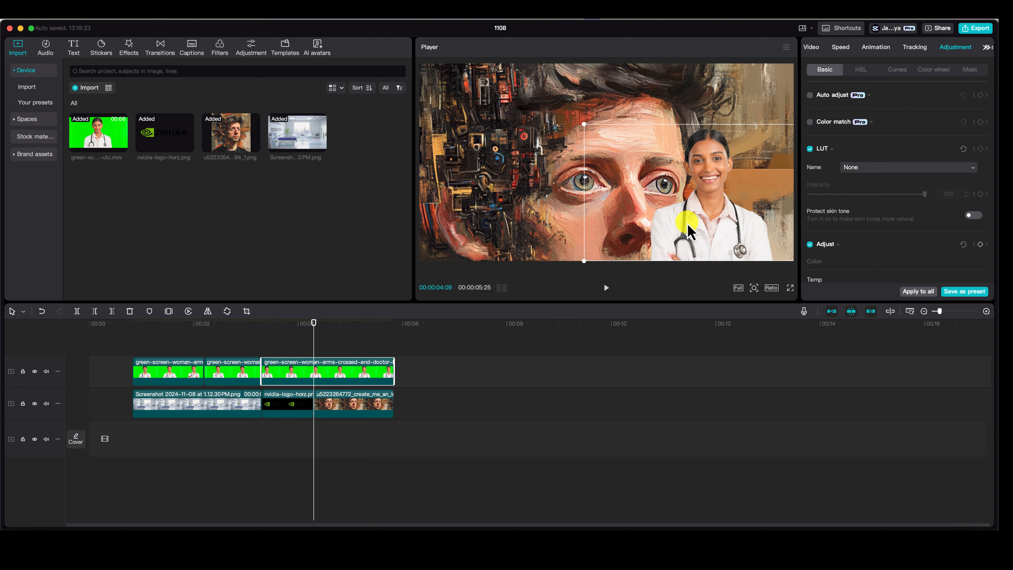
pyautogui.moveTo(722, 207); pyautogui.dragTo(536, 176)
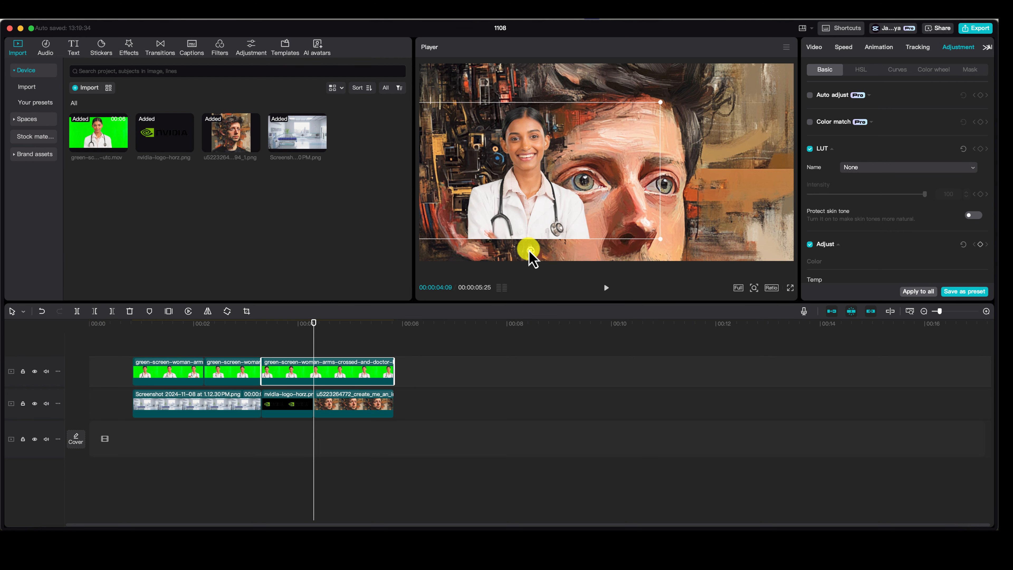
pyautogui.moveTo(531, 250)
pyautogui.mouseDown()
pyautogui.moveTo(554, 254)
pyautogui.moveTo(532, 259)
pyautogui.mouseUp()
pyautogui.moveTo(553, 219); pyautogui.dragTo(526, 235)
pyautogui.moveTo(636, 125); pyautogui.dragTo(618, 136)
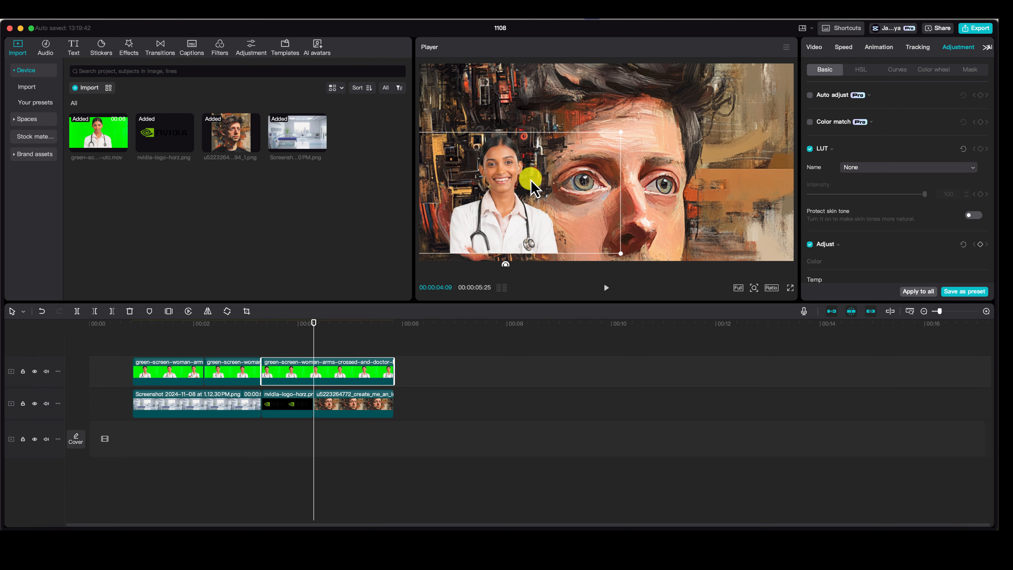
pyautogui.moveTo(518, 199); pyautogui.dragTo(517, 203)
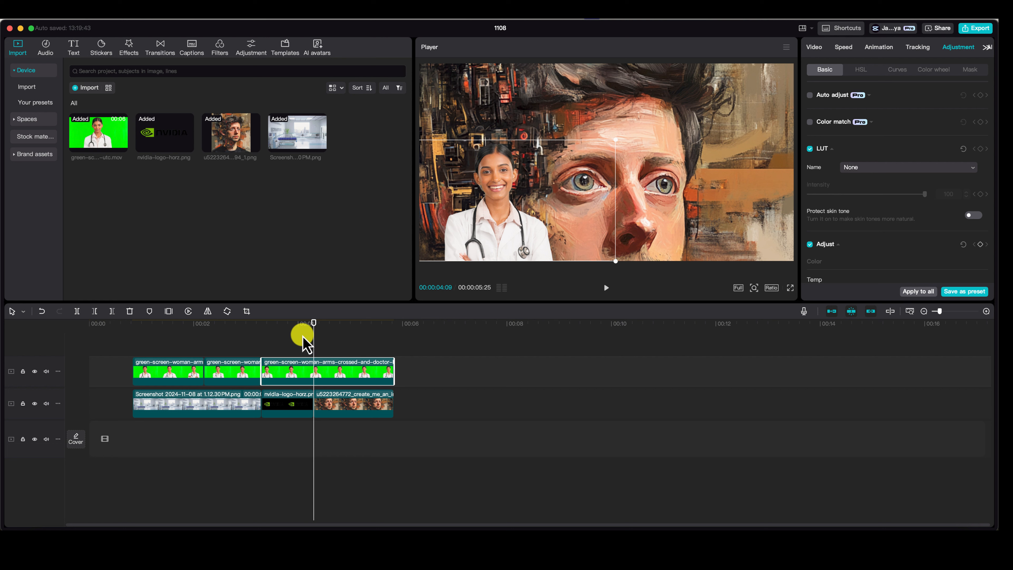
# Step: Add Bubble Blur transitions between the logo and portrait clips and between the hospital and logo clips, accepting duplicate frames
pyautogui.moveTo(313, 331)
pyautogui.mouseDown()
pyautogui.moveTo(255, 336)
pyautogui.moveTo(294, 338)
pyautogui.moveTo(307, 328)
pyautogui.mouseUp()
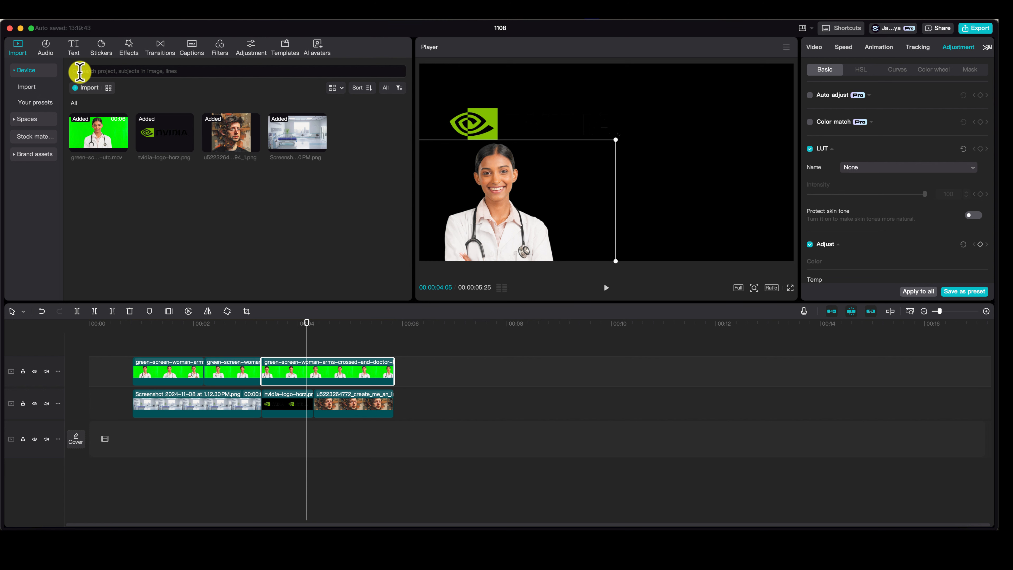
pyautogui.click(157, 54)
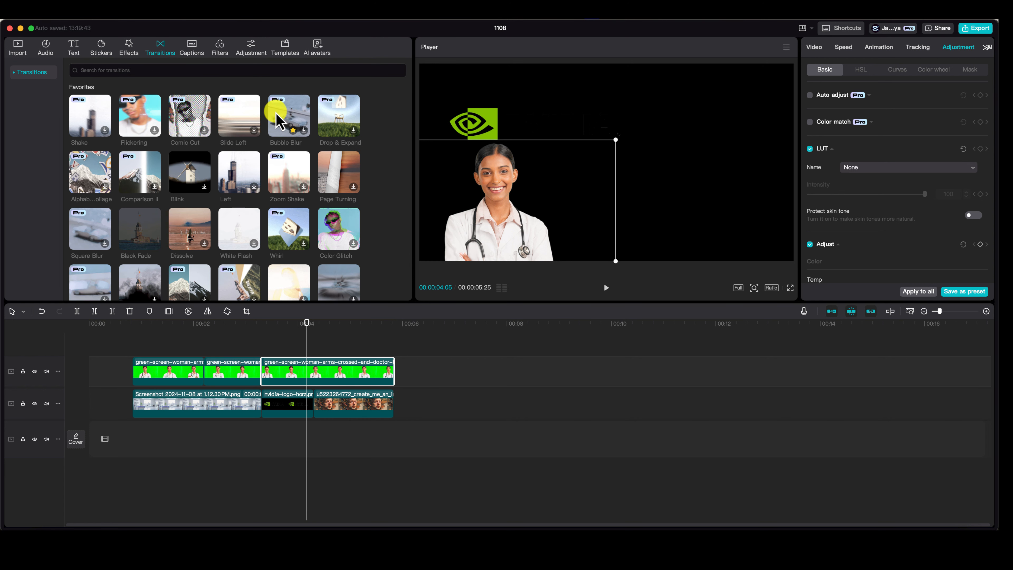
pyautogui.moveTo(289, 120); pyautogui.dragTo(314, 423)
pyautogui.click(308, 404)
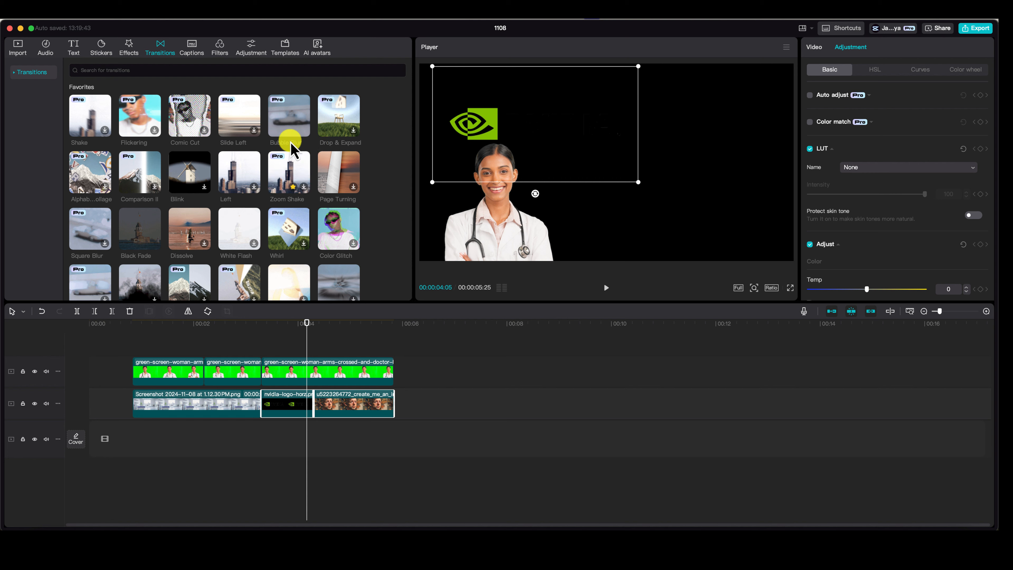
pyautogui.moveTo(324, 238); pyautogui.dragTo(305, 401)
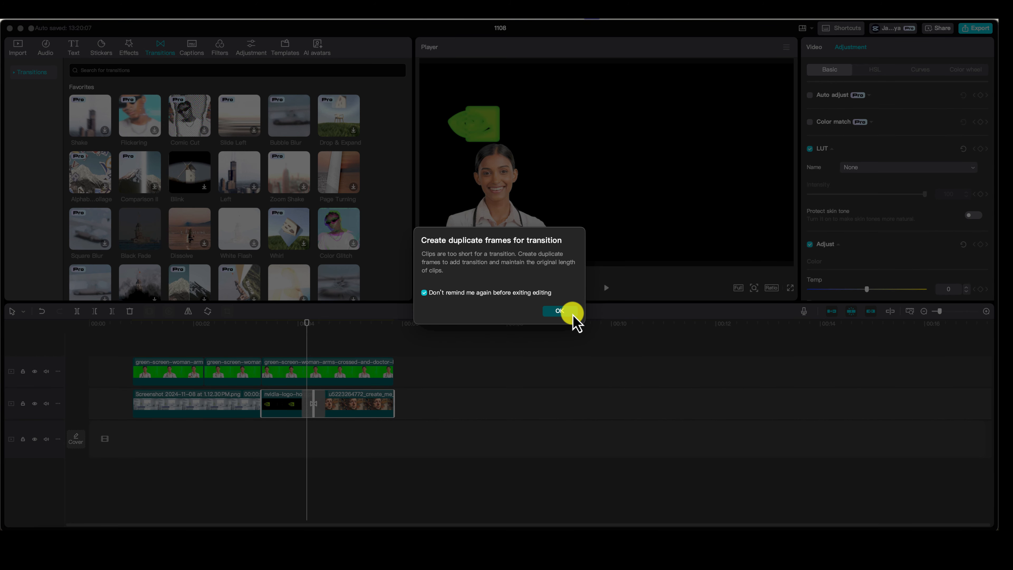
pyautogui.click(573, 316)
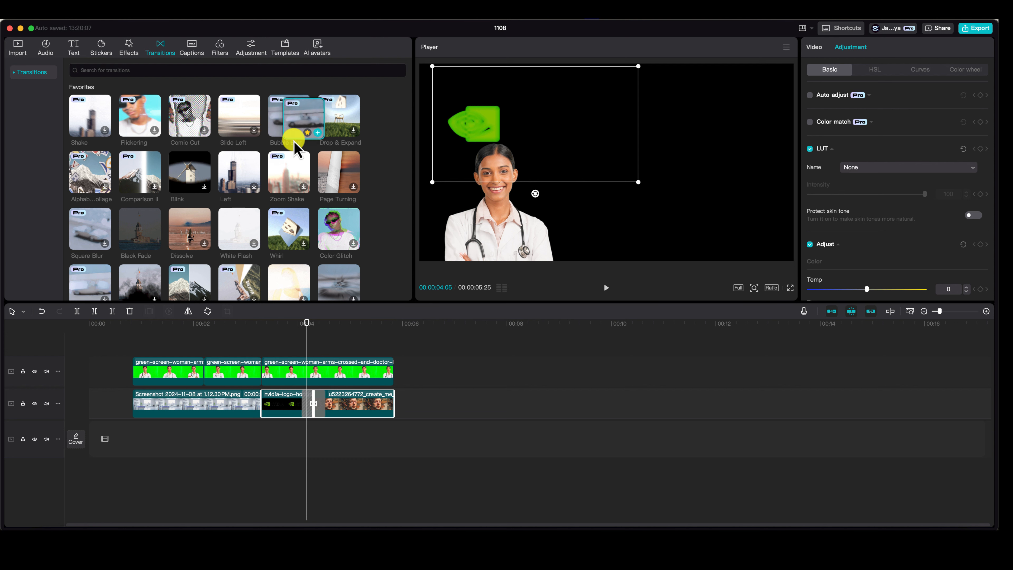
pyautogui.moveTo(296, 149); pyautogui.dragTo(256, 404)
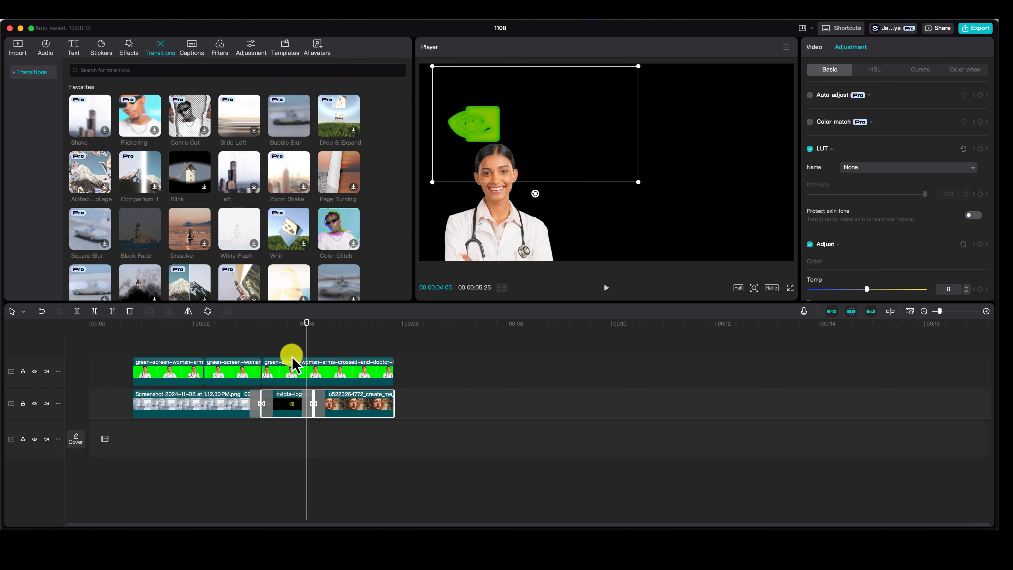
# Step: Play the sequence from just before the first background transition to check the transitions and the doctor overlay
pyautogui.moveTo(306, 331); pyautogui.dragTo(245, 336)
pyautogui.press('space')
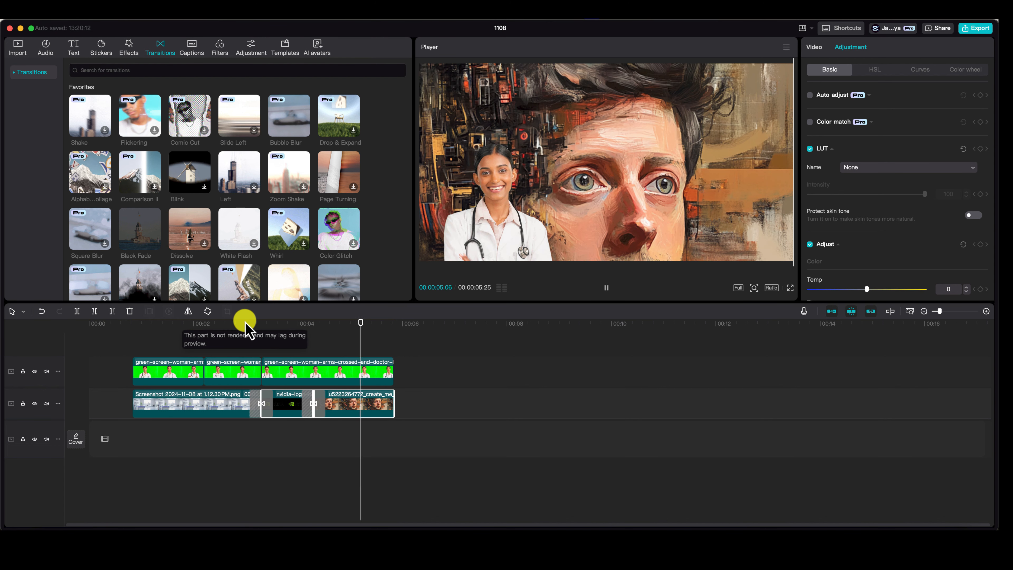
pyautogui.press('space')
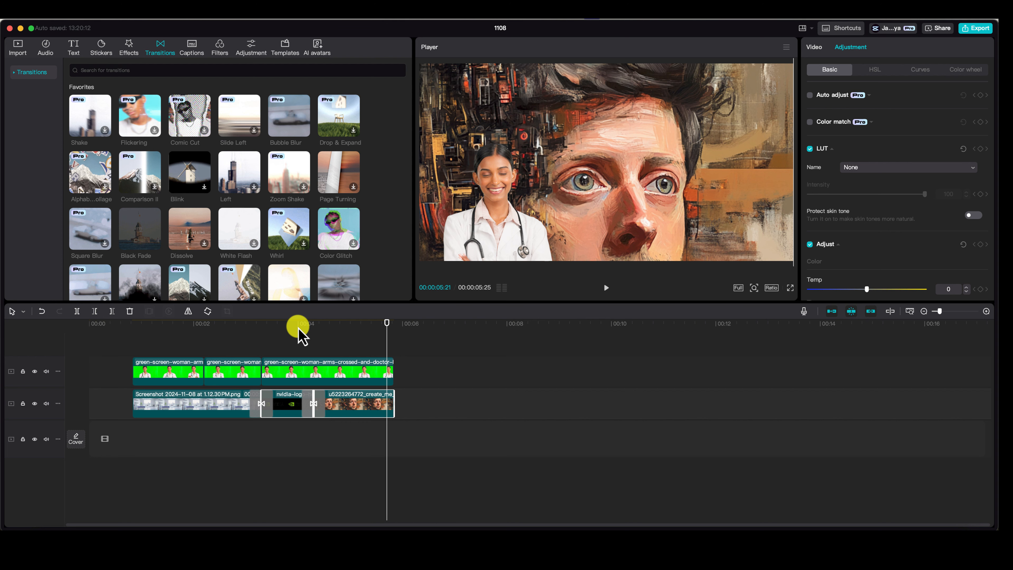